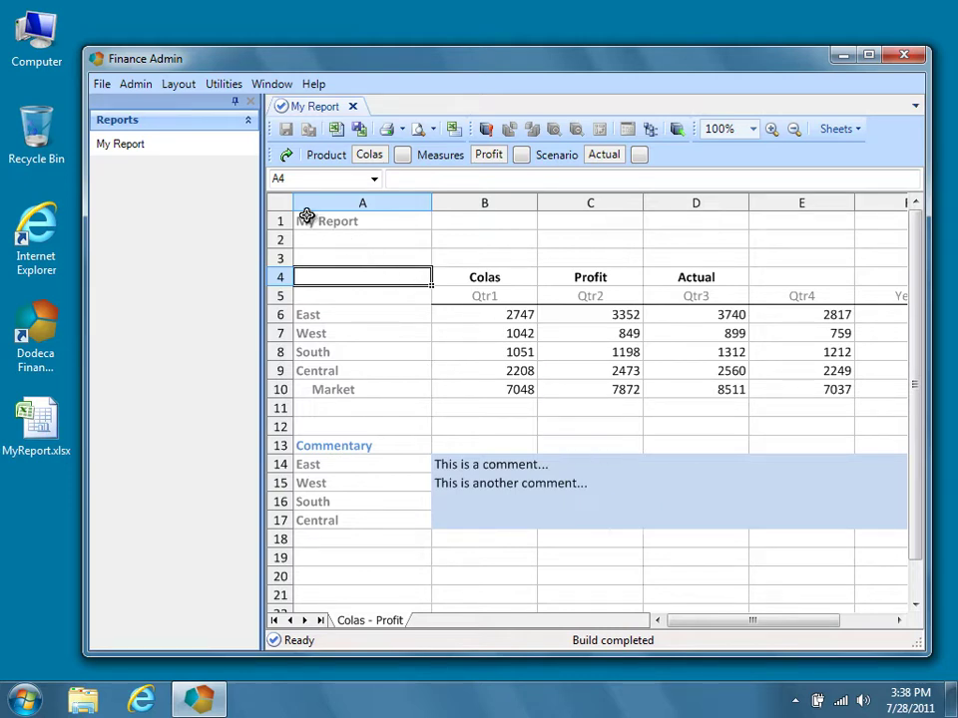
# Open the My Report view's settings for editing and close the displayed report
pyautogui.rightClick(205, 149)
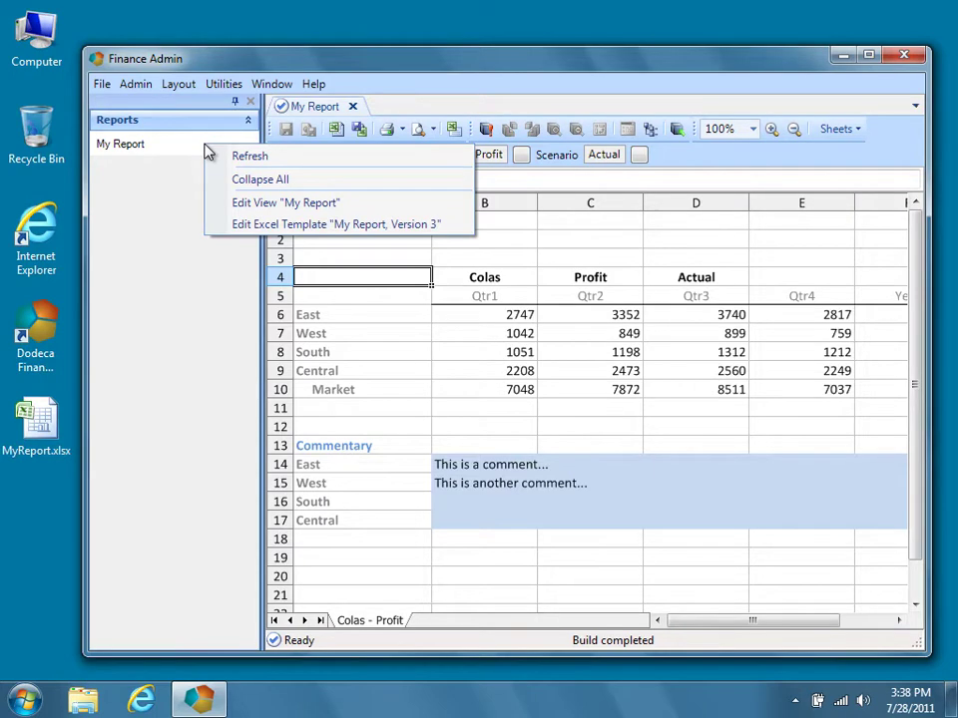
pyautogui.click(351, 207)
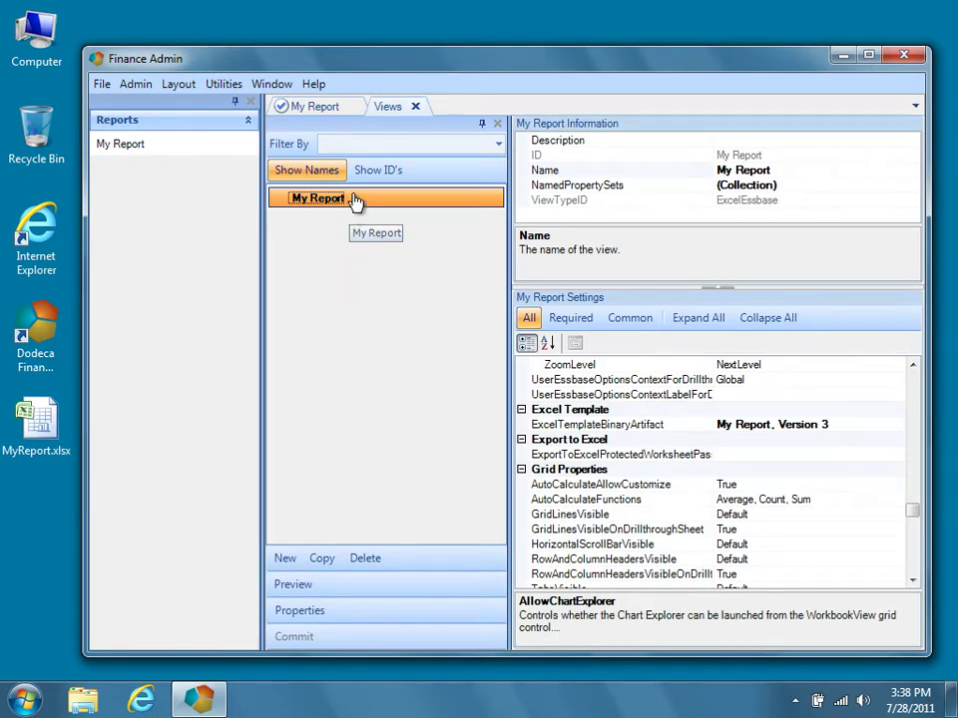
pyautogui.click(353, 106)
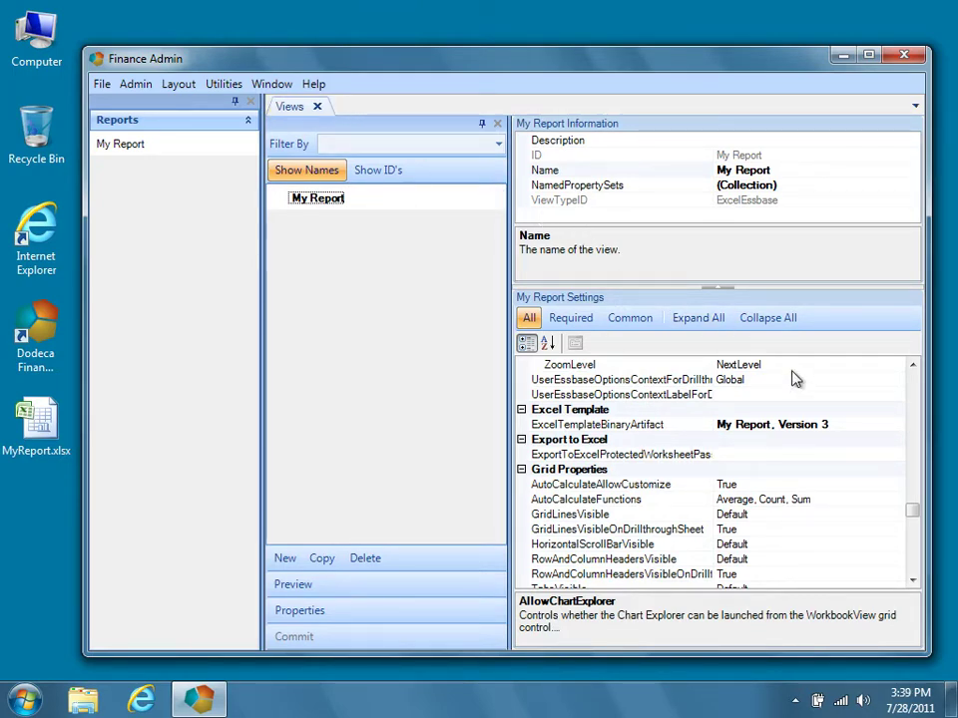
# Set AllowCommentsExplorer to True in the Comments settings of the My Report view
pyautogui.moveTo(915, 509); pyautogui.dragTo(896, 427)
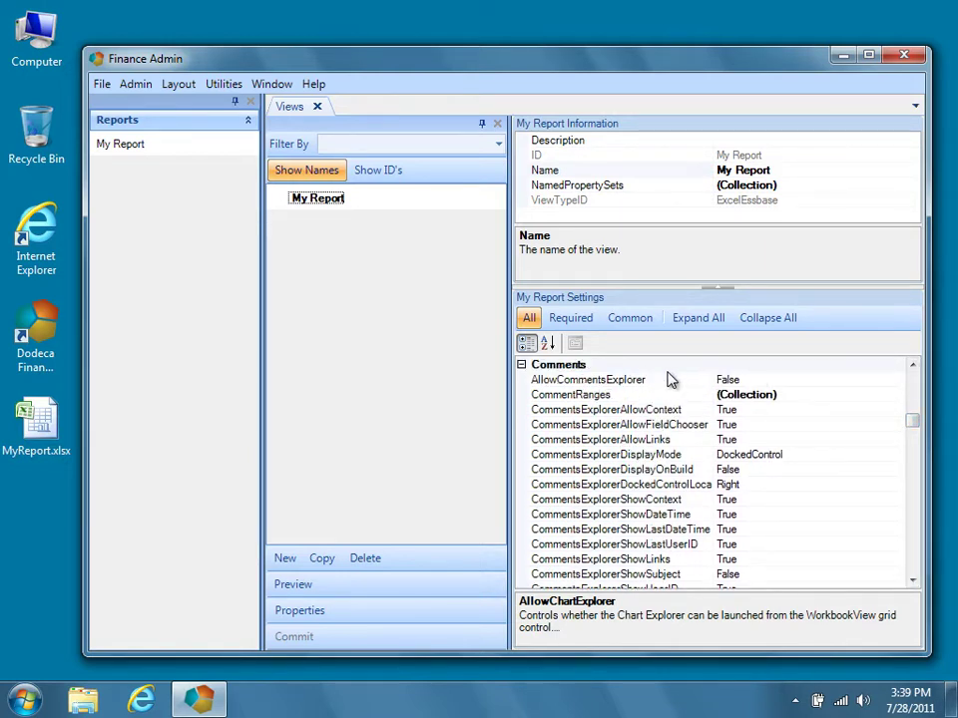
pyautogui.click(755, 380)
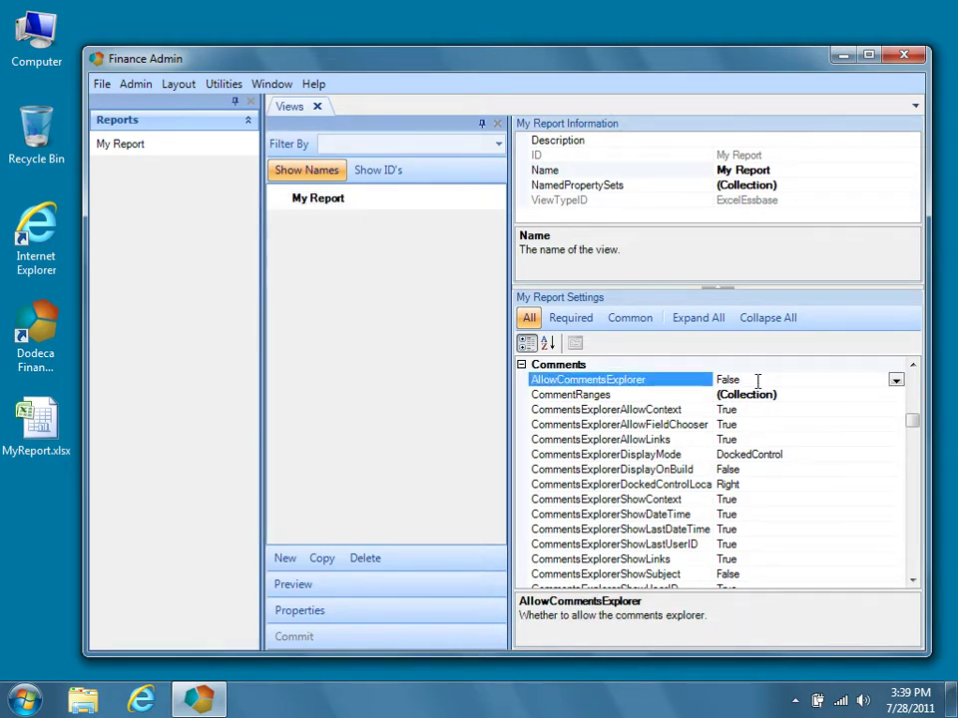
pyautogui.click(895, 380)
pyautogui.click(871, 397)
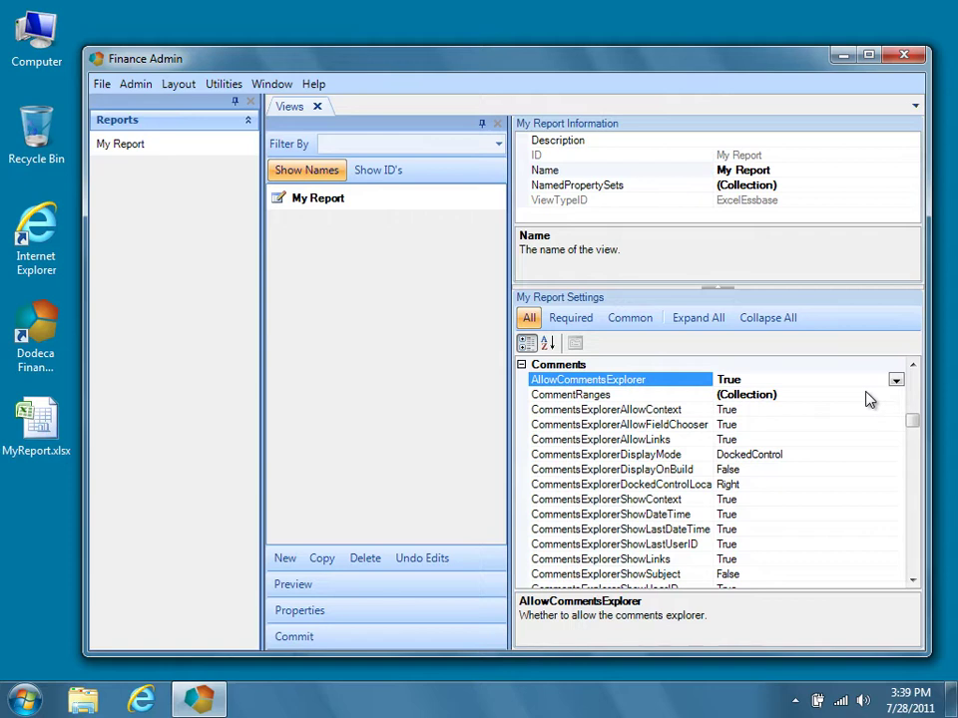
# Open the view's CommentRanges collection and set the Commentary configuration's EditPolicy to EditInBoth
pyautogui.click(700, 397)
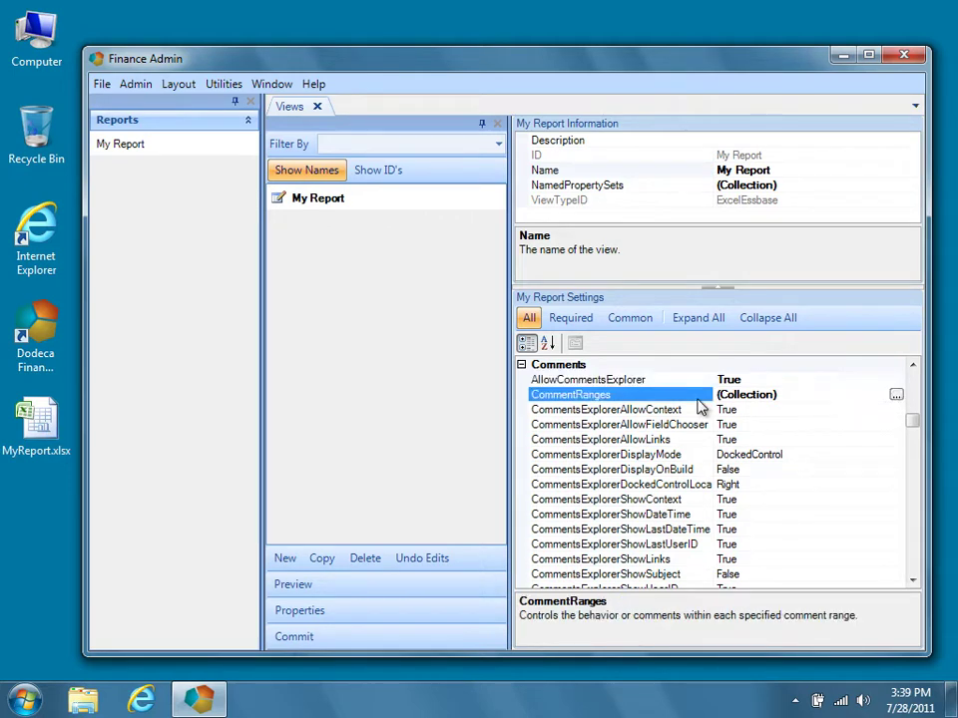
pyautogui.click(895, 397)
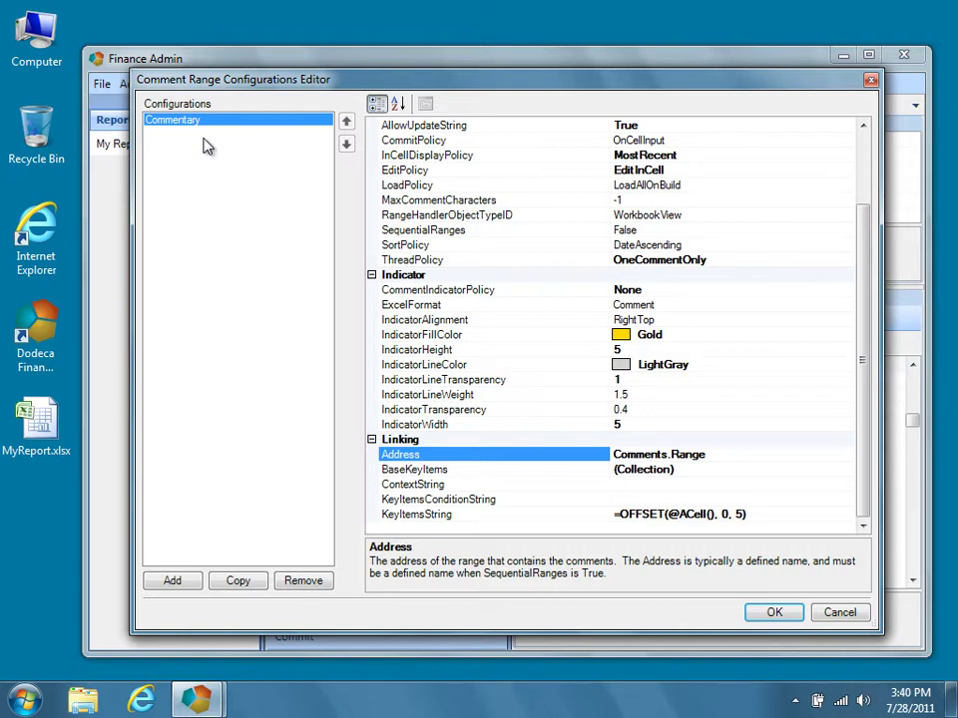
pyautogui.moveTo(858, 248); pyautogui.dragTo(857, 159)
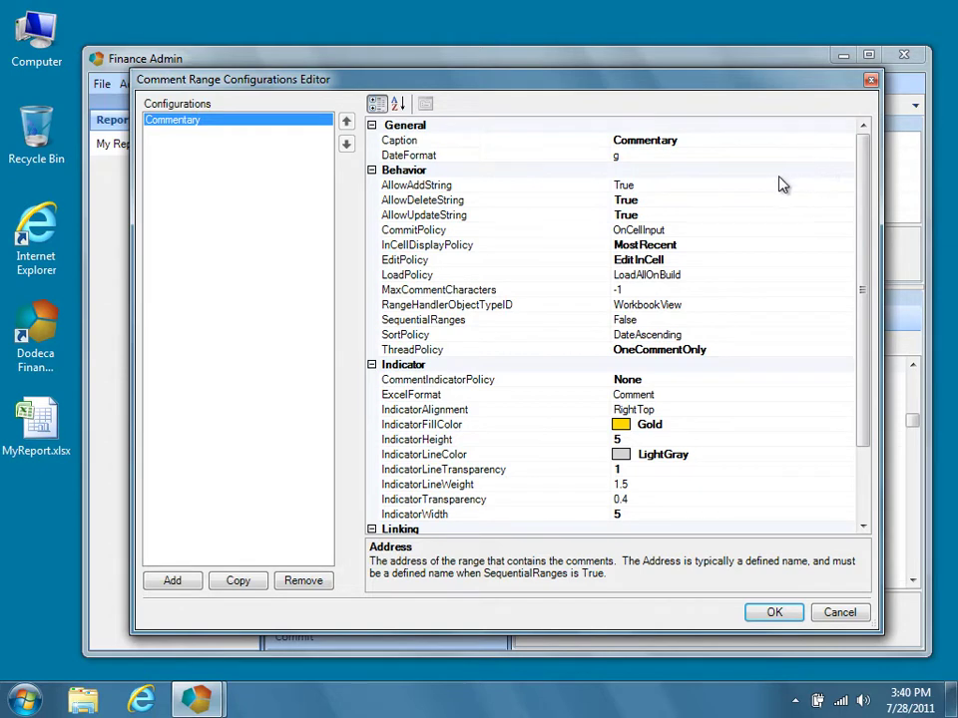
pyautogui.click(593, 263)
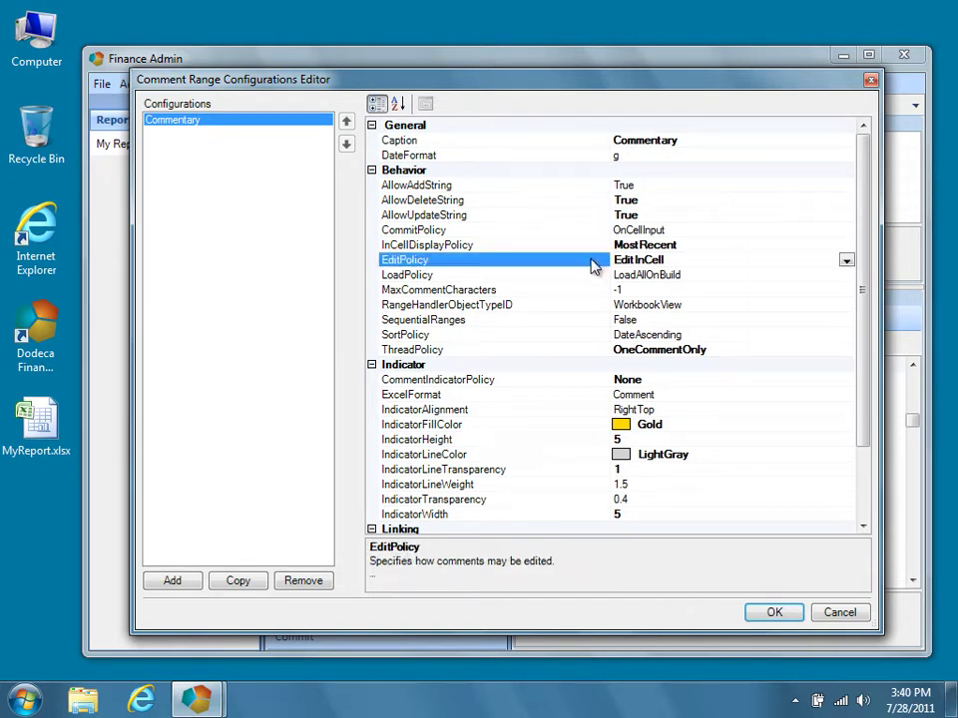
pyautogui.click(846, 261)
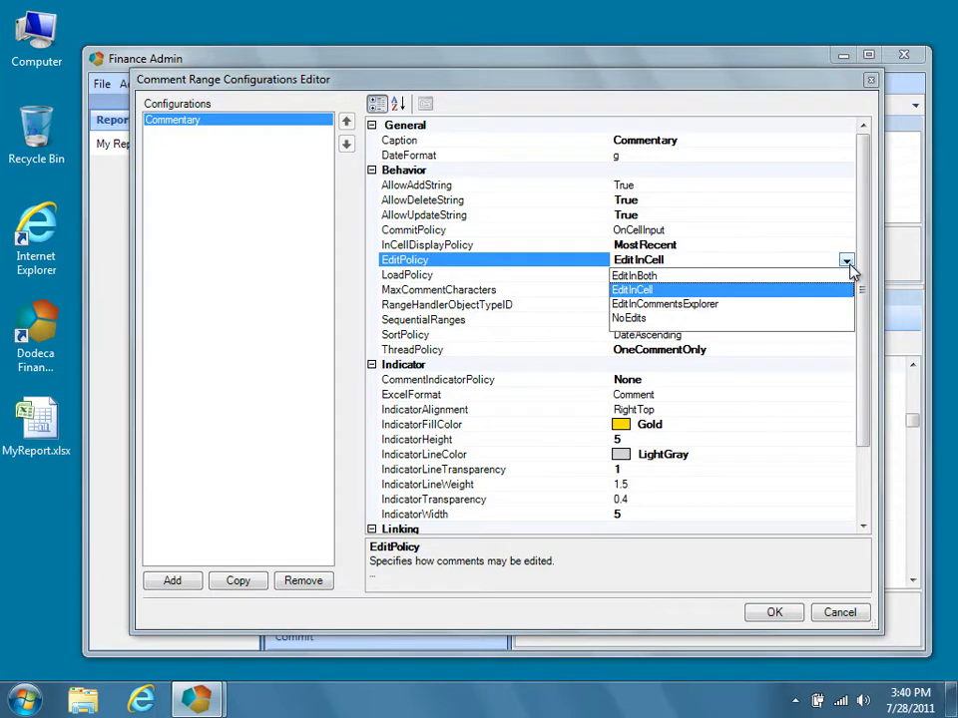
pyautogui.click(776, 276)
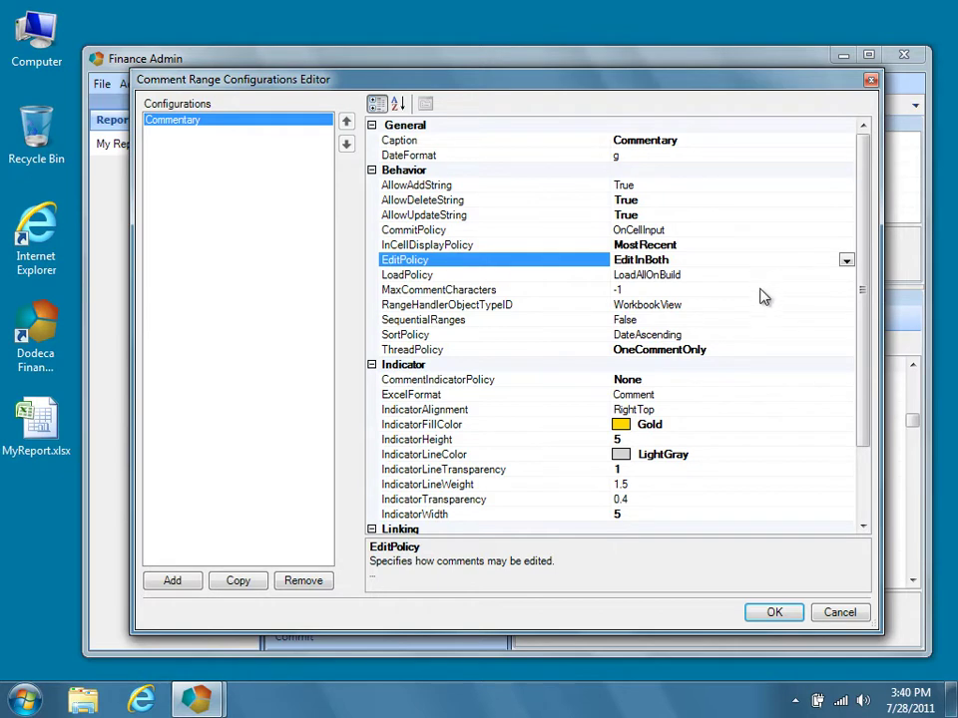
# Set the Commentary configuration's ThreadPolicy to ThreadedOneRootComment and its InCellDisplayPolicy to MostRecent
pyautogui.click(845, 356)
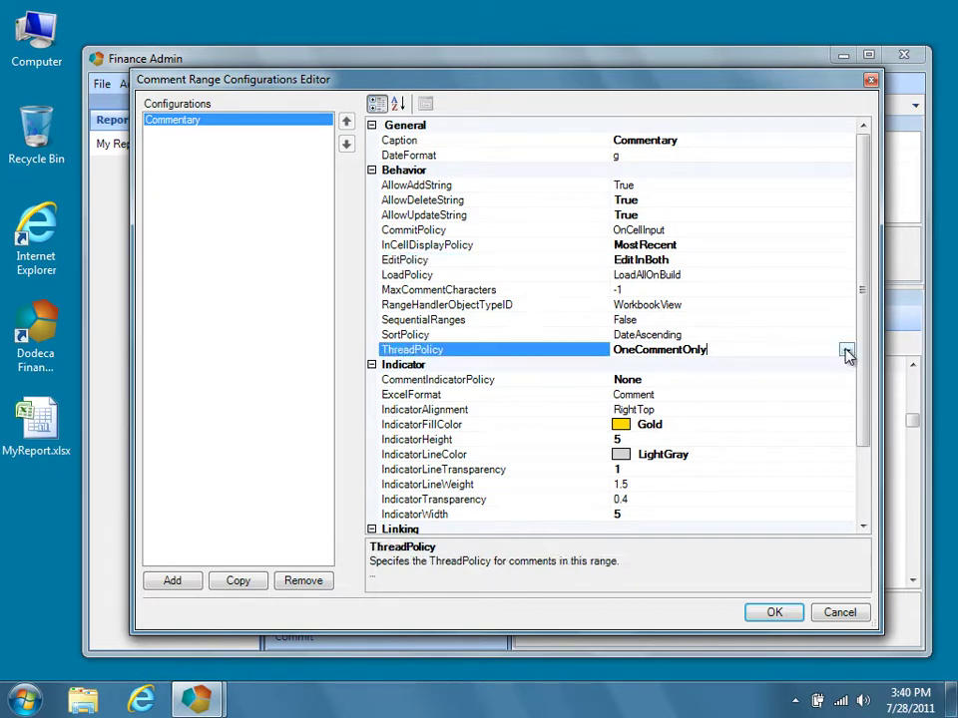
pyautogui.click(846, 354)
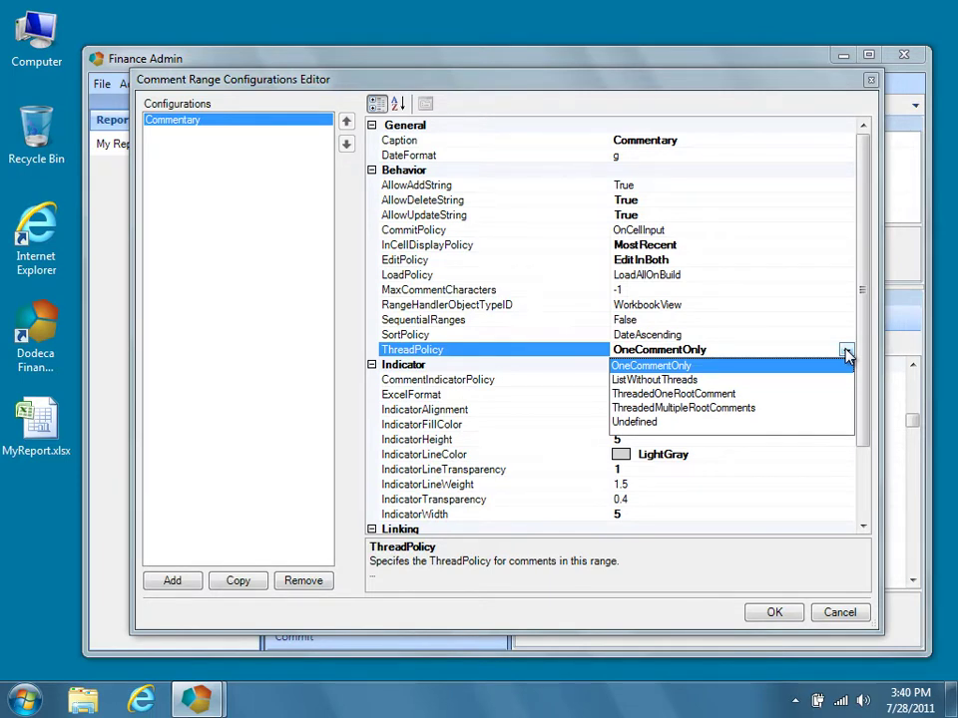
pyautogui.click(782, 395)
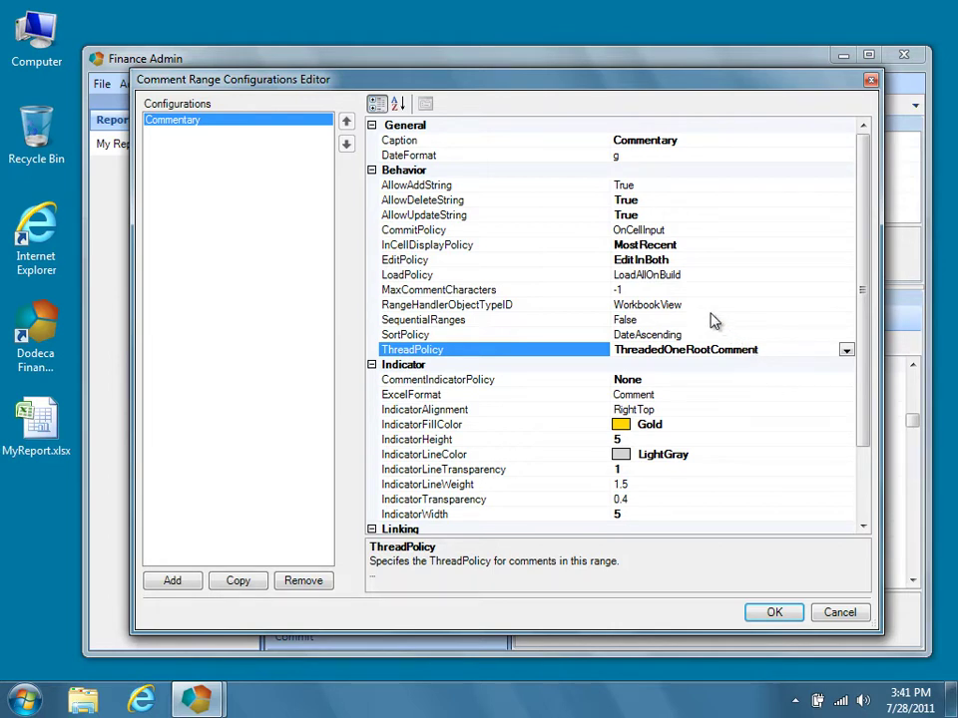
pyautogui.click(597, 248)
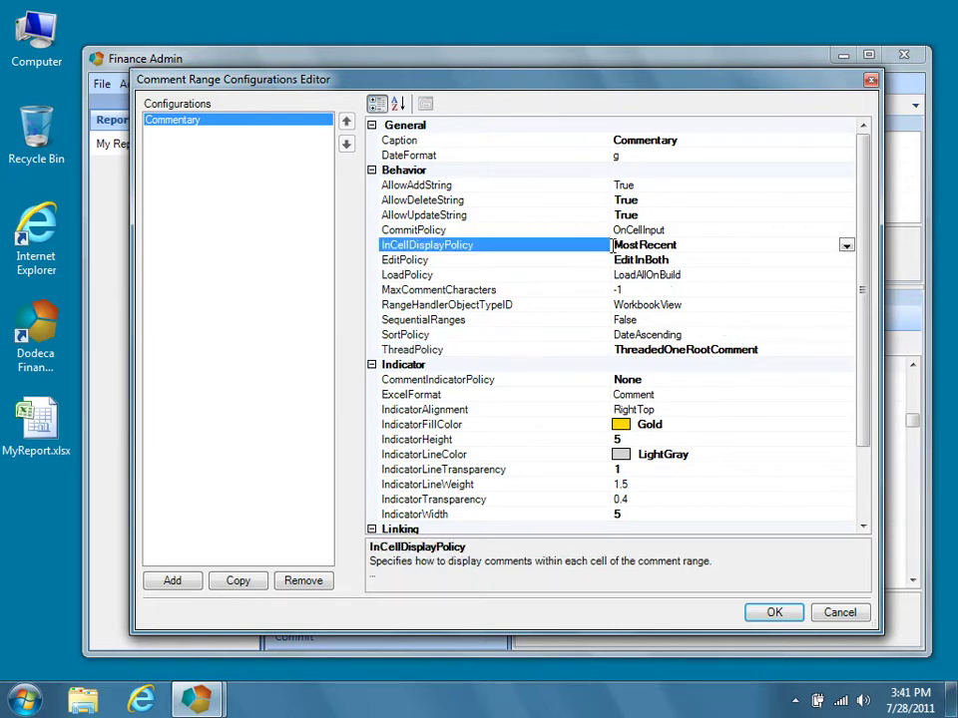
pyautogui.click(845, 247)
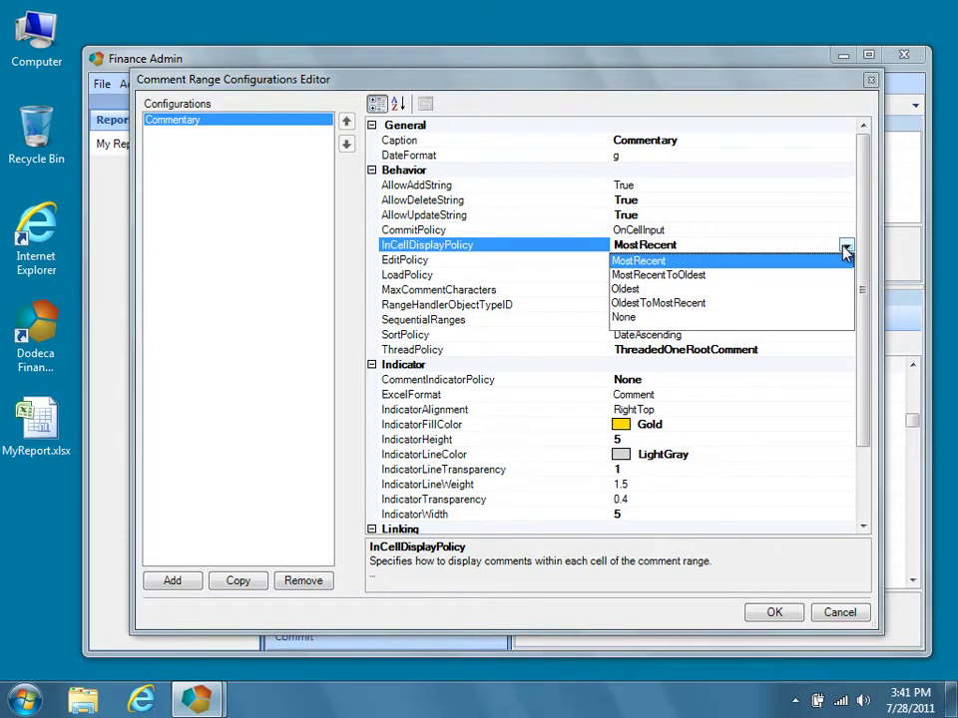
pyautogui.click(790, 264)
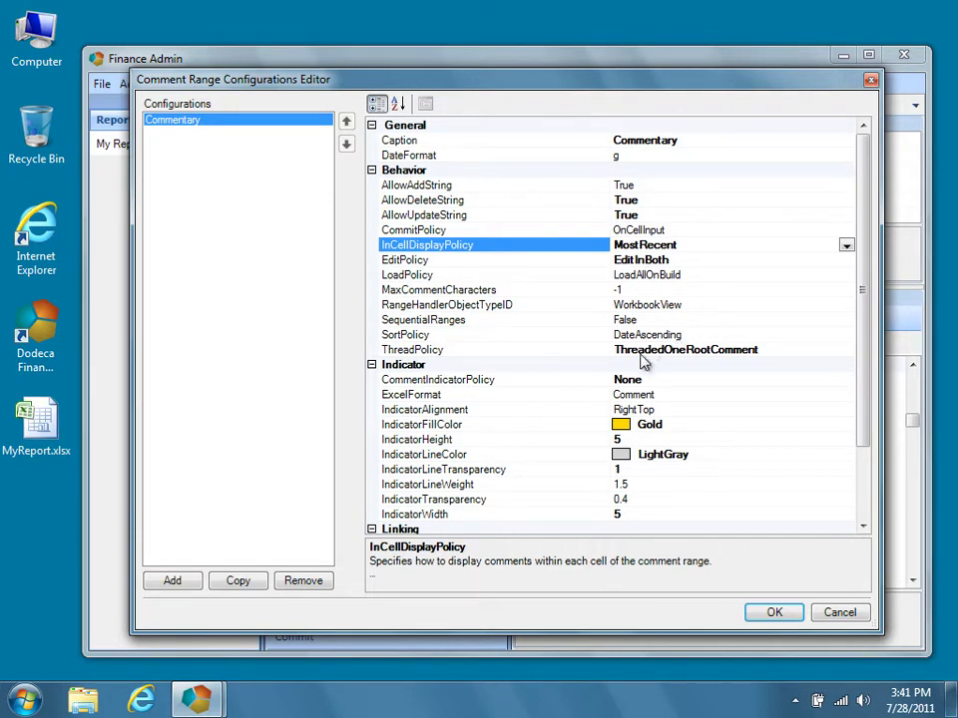
# Set the Commentary configuration's CommentIndicatorPolicy to ExcelComment and accept the comment range changes
pyautogui.click(603, 382)
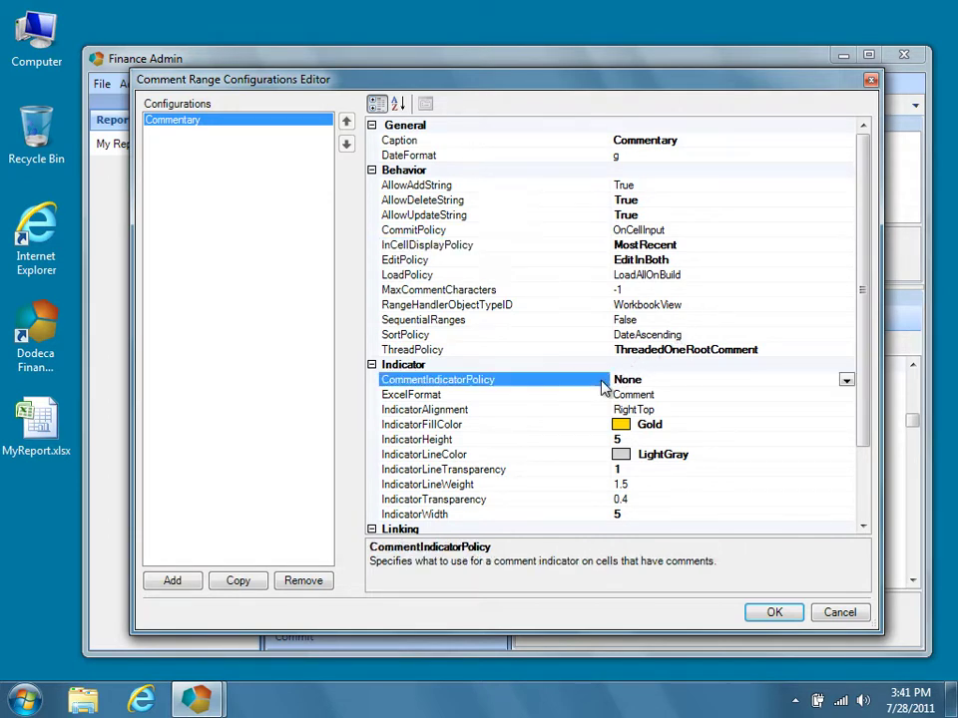
pyautogui.click(846, 383)
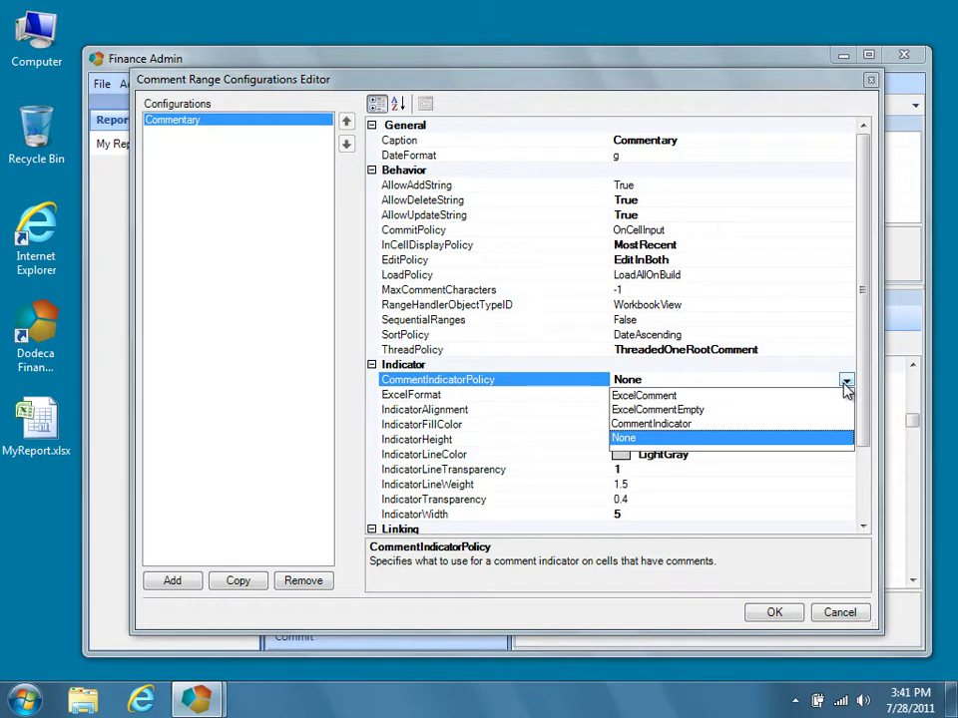
pyautogui.click(784, 398)
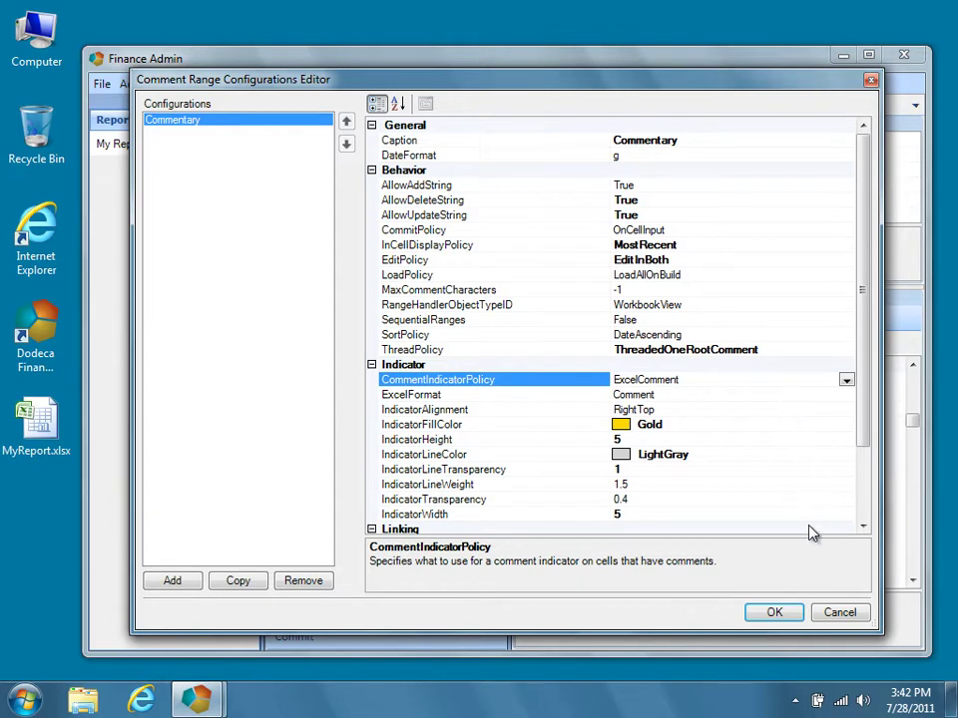
pyautogui.click(774, 613)
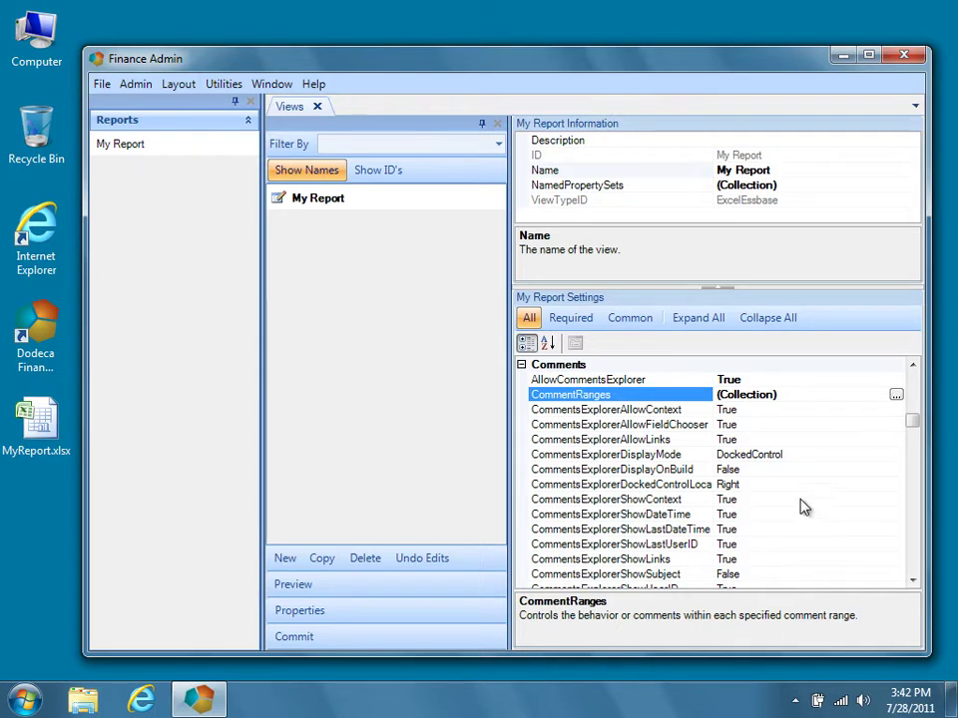
# Open the Essbase View Standard All toolbars configuration for editing from the view's ViewToolbarsConfigurationID setting
pyautogui.click(770, 319)
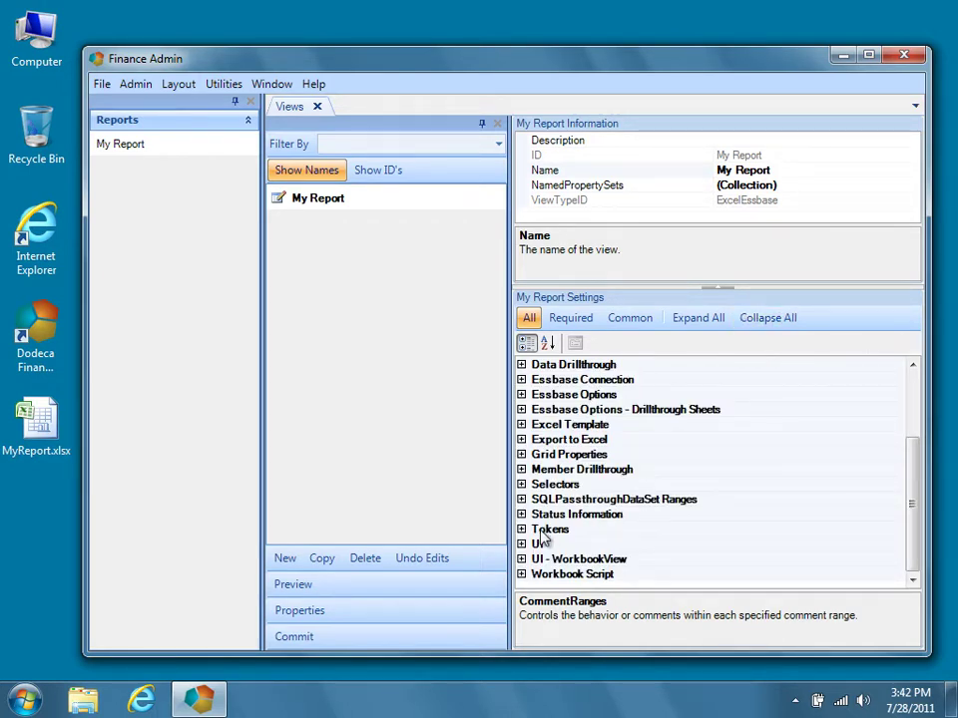
pyautogui.click(520, 544)
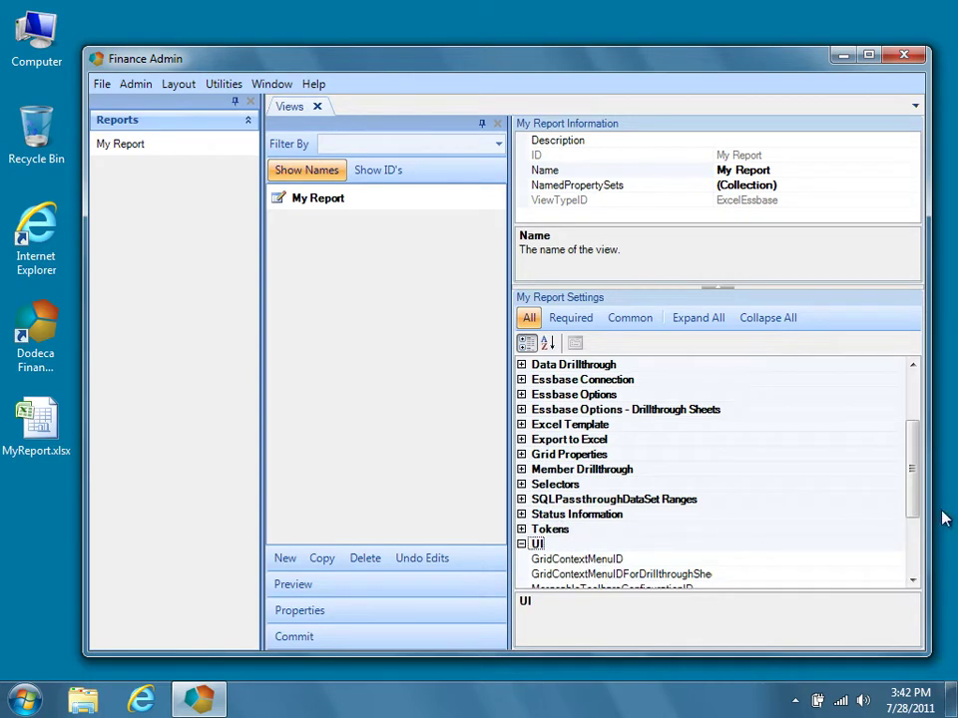
pyautogui.moveTo(918, 513); pyautogui.dragTo(919, 570)
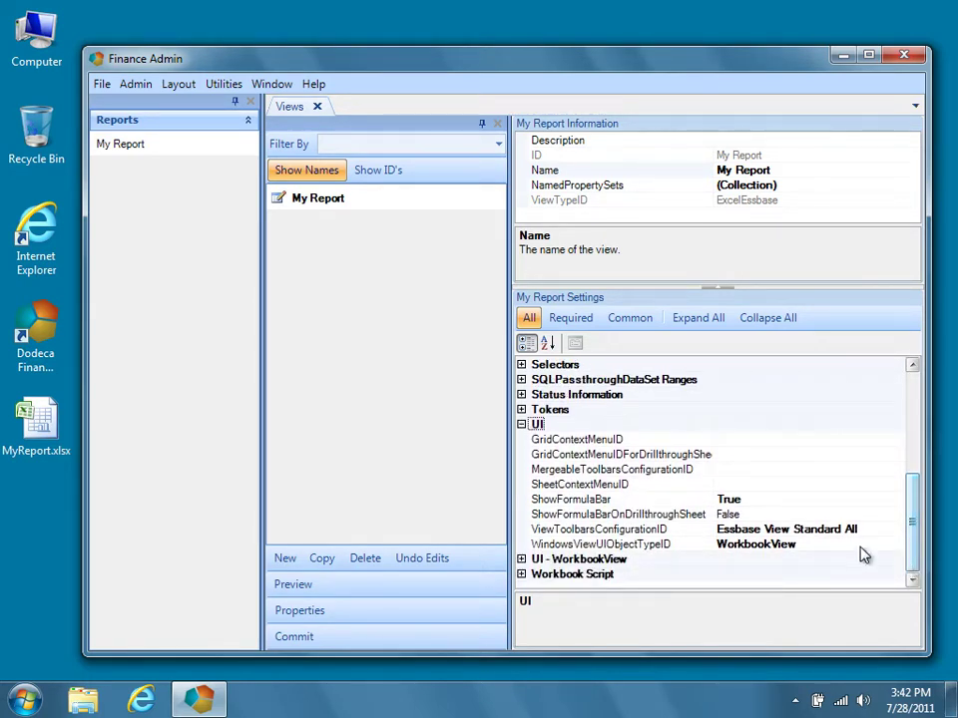
pyautogui.click(685, 531)
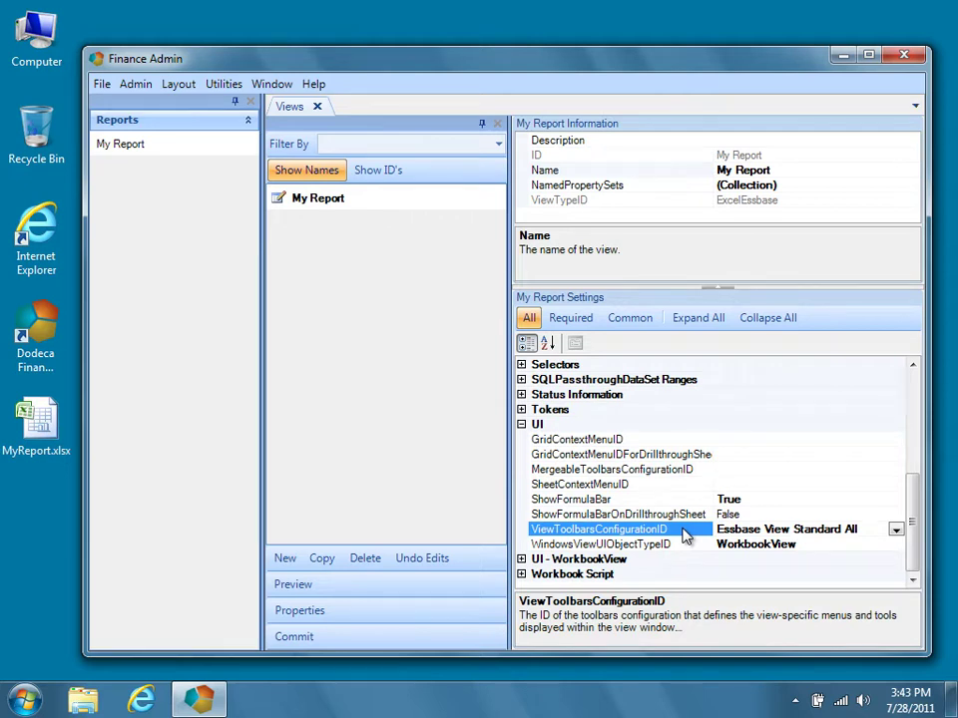
pyautogui.rightClick(687, 537)
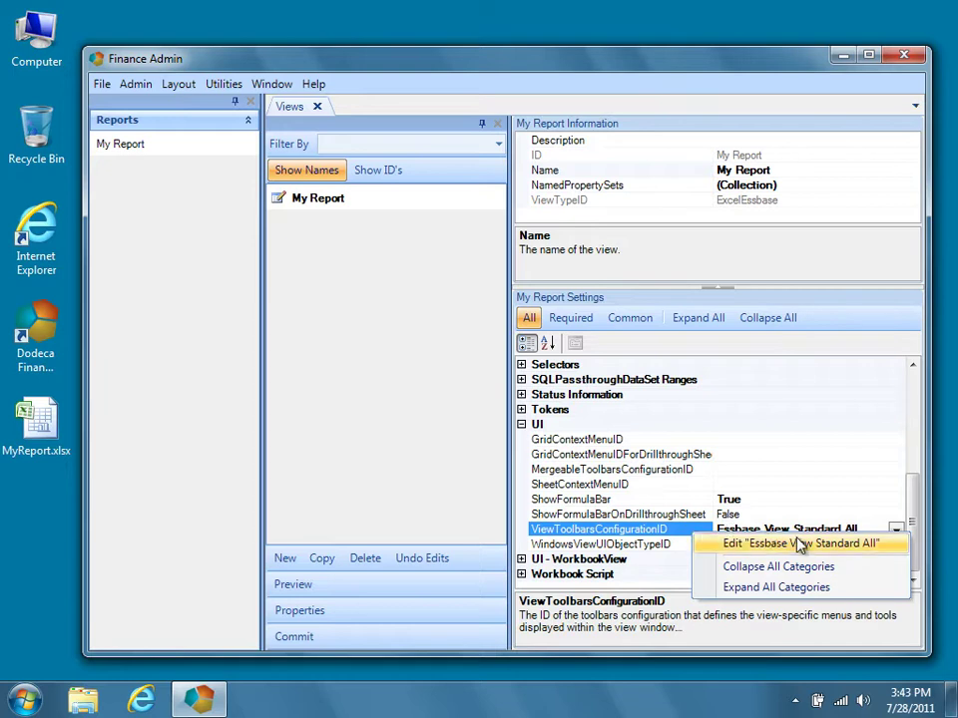
pyautogui.click(887, 549)
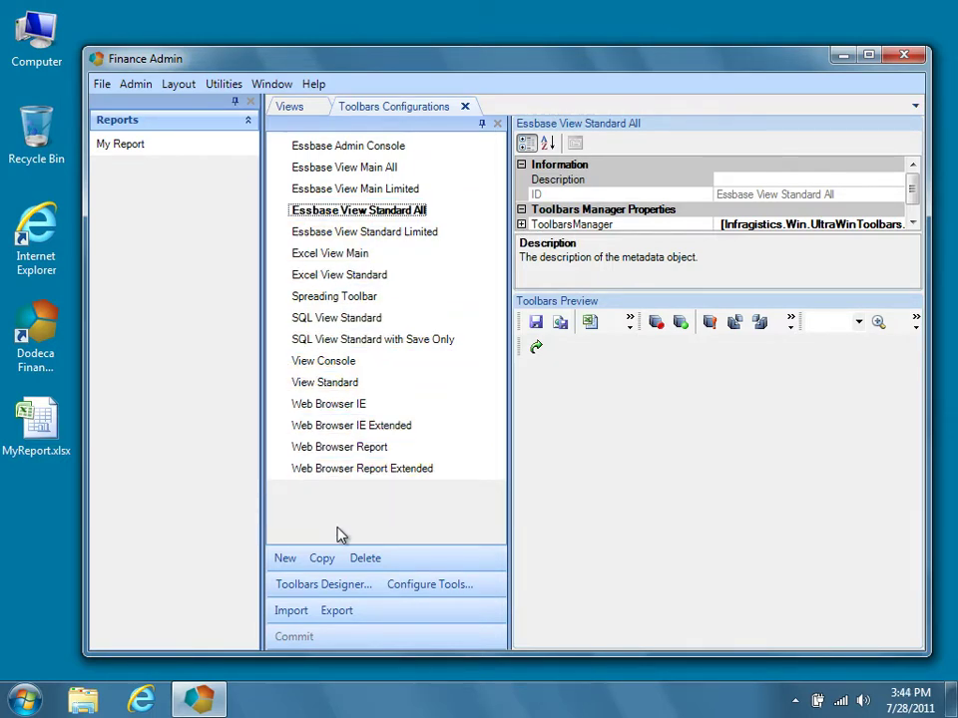
# Copy the Essbase View Standard All toolbars configuration with the ID "Essbase View Standard All with Comments"
pyautogui.click(334, 564)
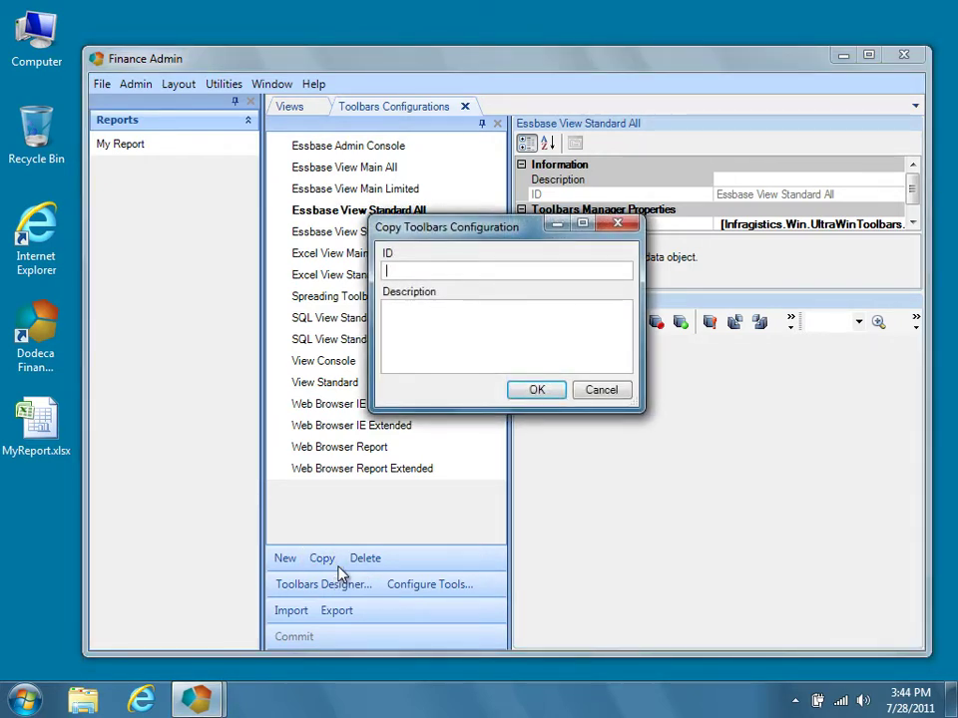
pyautogui.write('Essbase View Standard All with Comments')
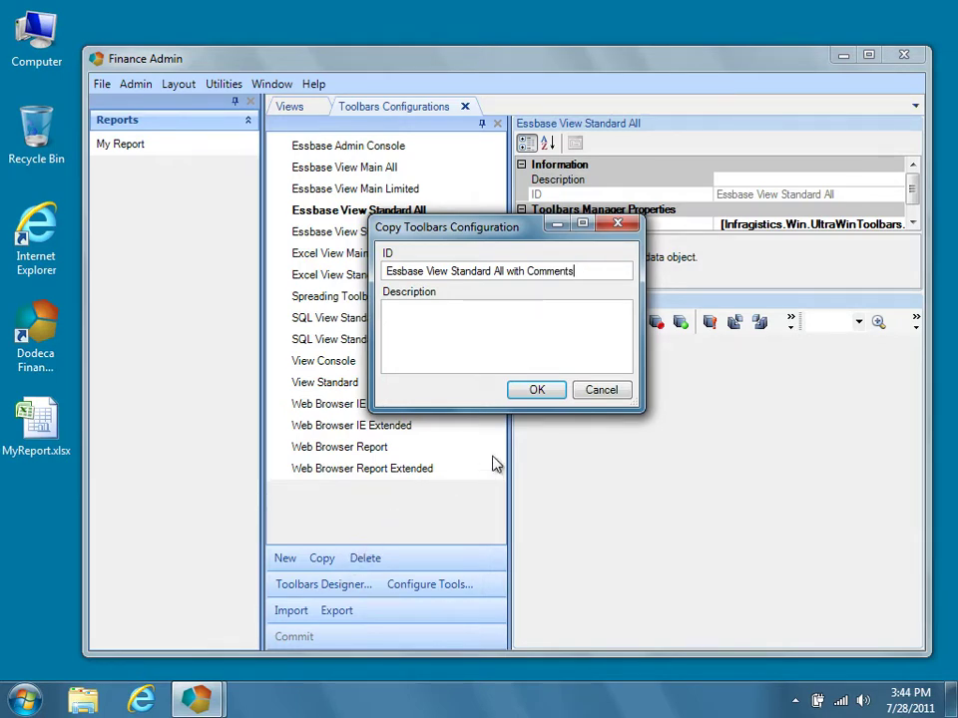
pyautogui.click(538, 391)
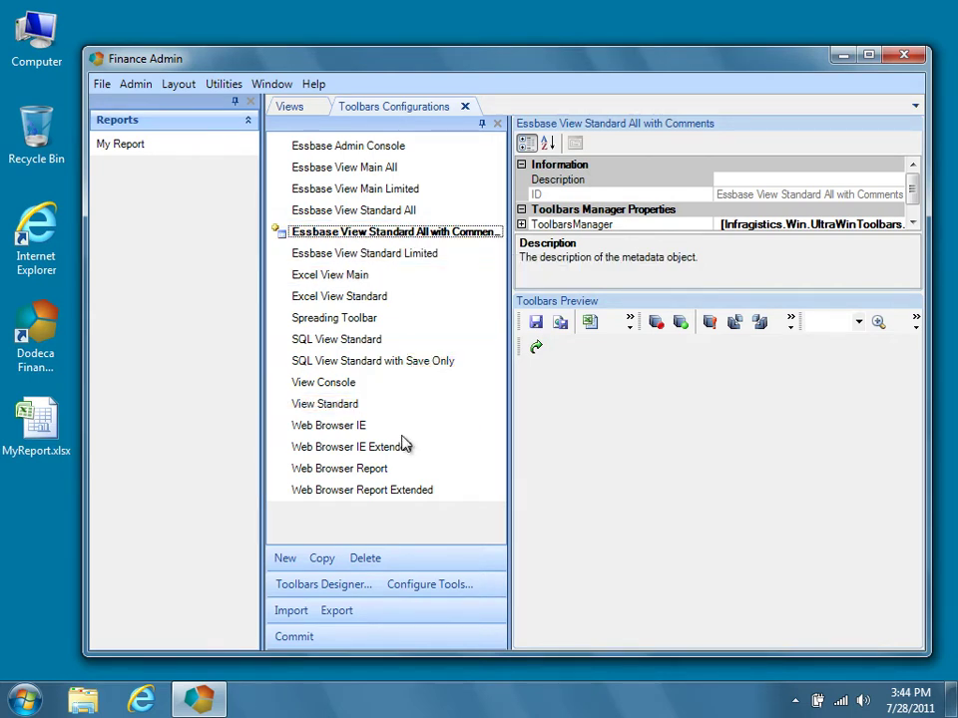
# Import the standard SGOpenCommentsExplorer tool into the Essbase View Standard All with Comments toolbars configuration, without any toolbars or popup menus
pyautogui.click(375, 596)
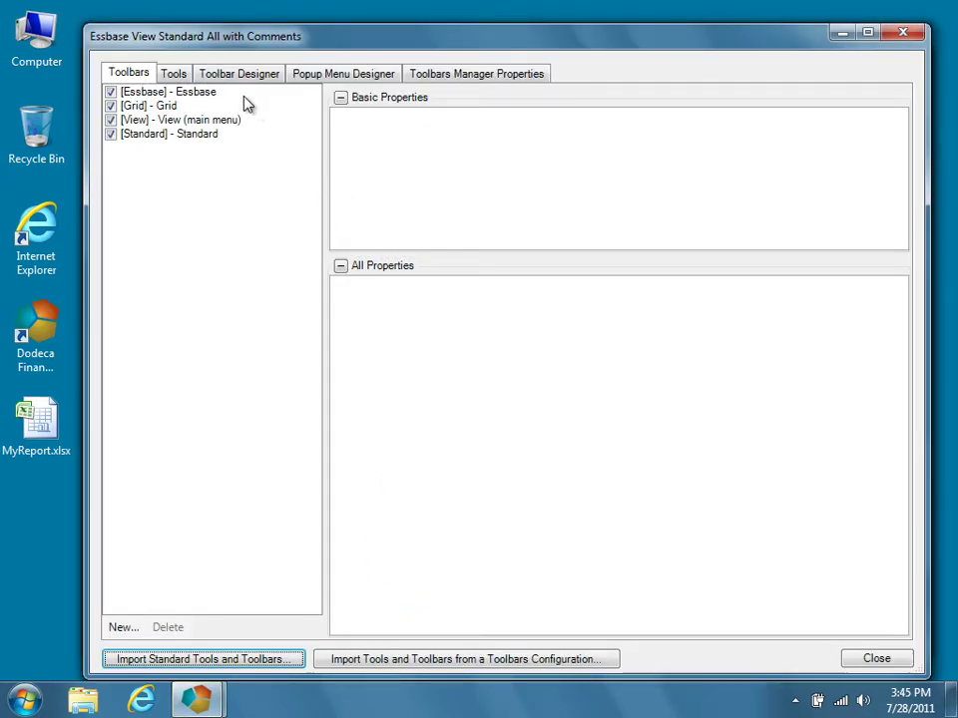
pyautogui.click(184, 79)
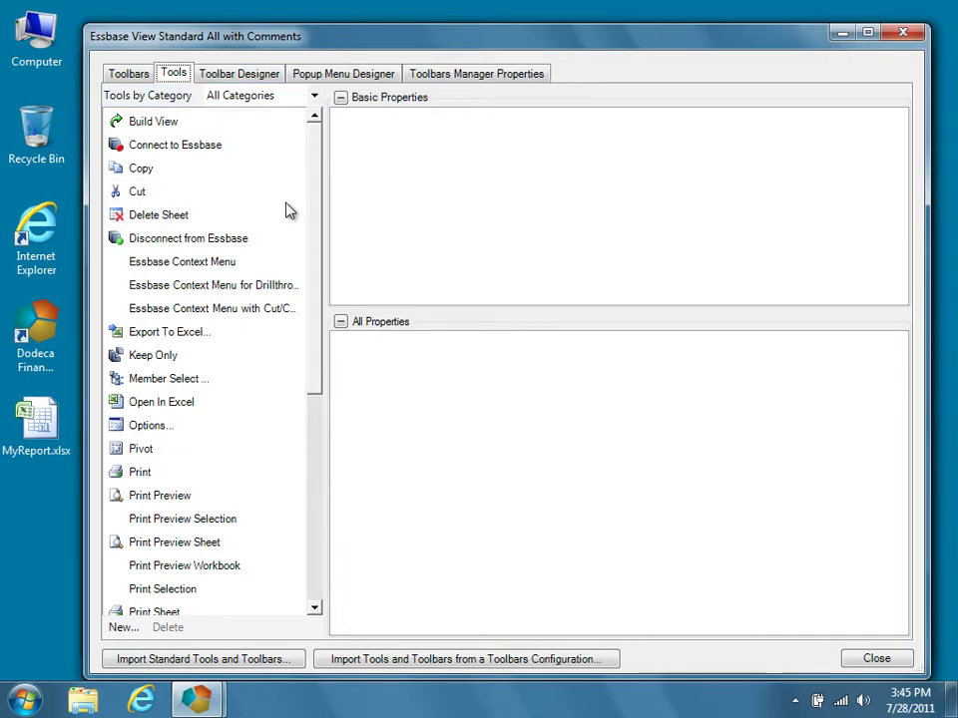
pyautogui.moveTo(311, 245)
pyautogui.mouseDown()
pyautogui.moveTo(301, 348)
pyautogui.moveTo(310, 463)
pyautogui.moveTo(315, 413)
pyautogui.moveTo(292, 246)
pyautogui.mouseUp()
pyautogui.click(297, 666)
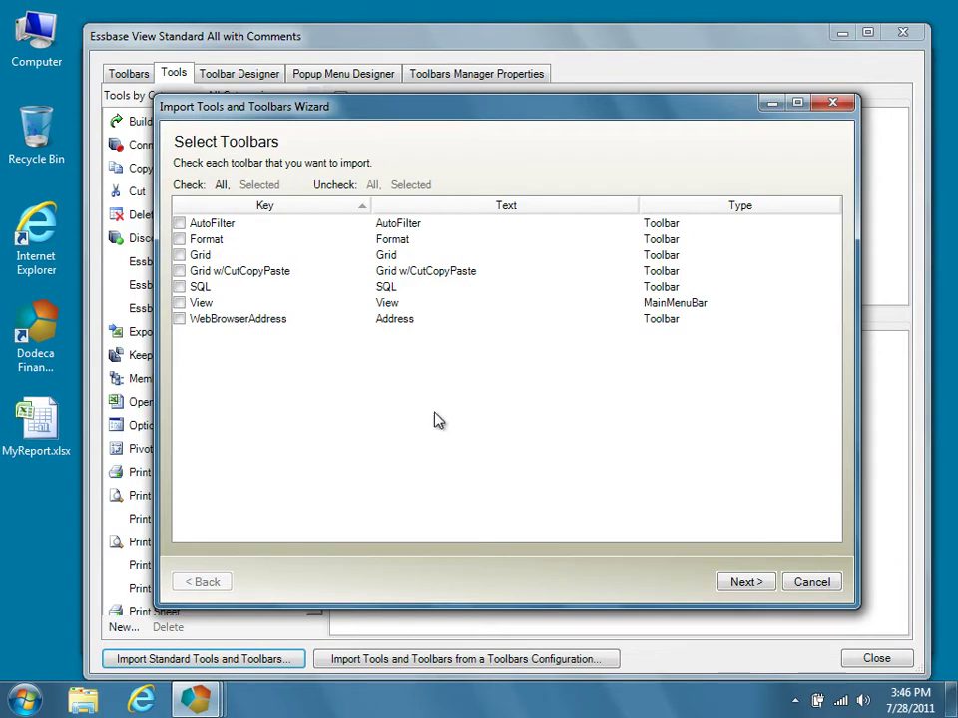
pyautogui.click(745, 583)
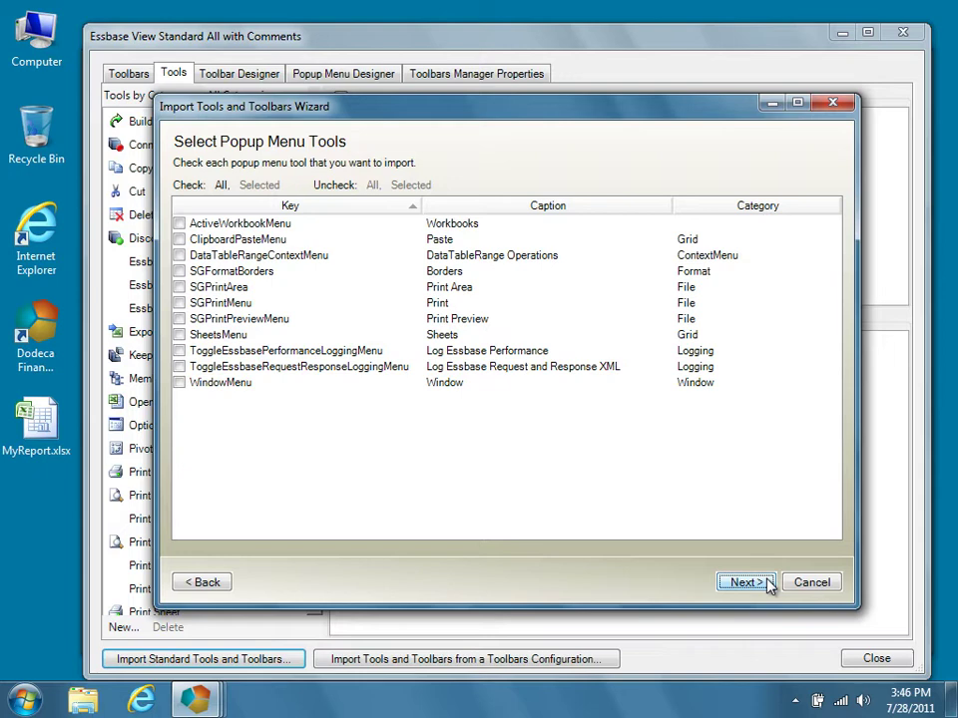
pyautogui.click(769, 585)
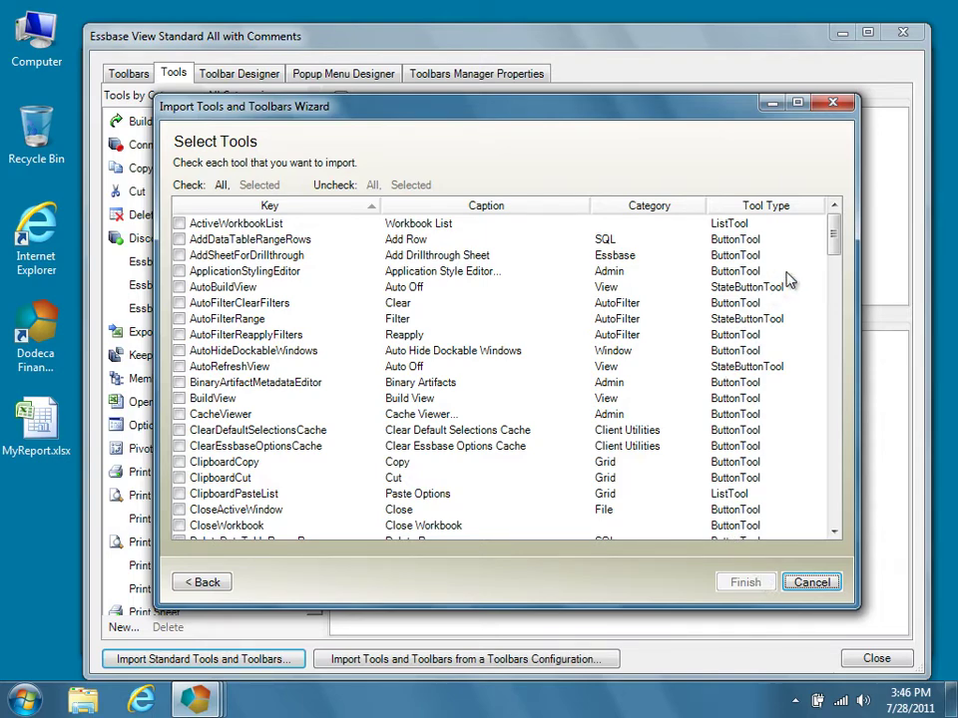
pyautogui.moveTo(836, 249); pyautogui.dragTo(851, 445)
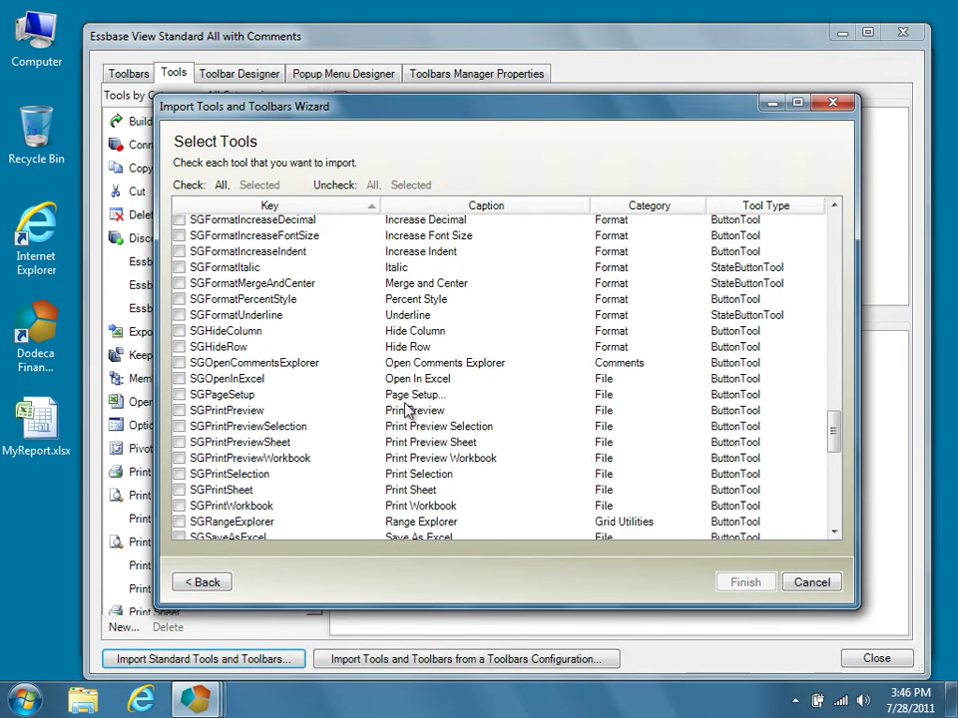
pyautogui.click(180, 363)
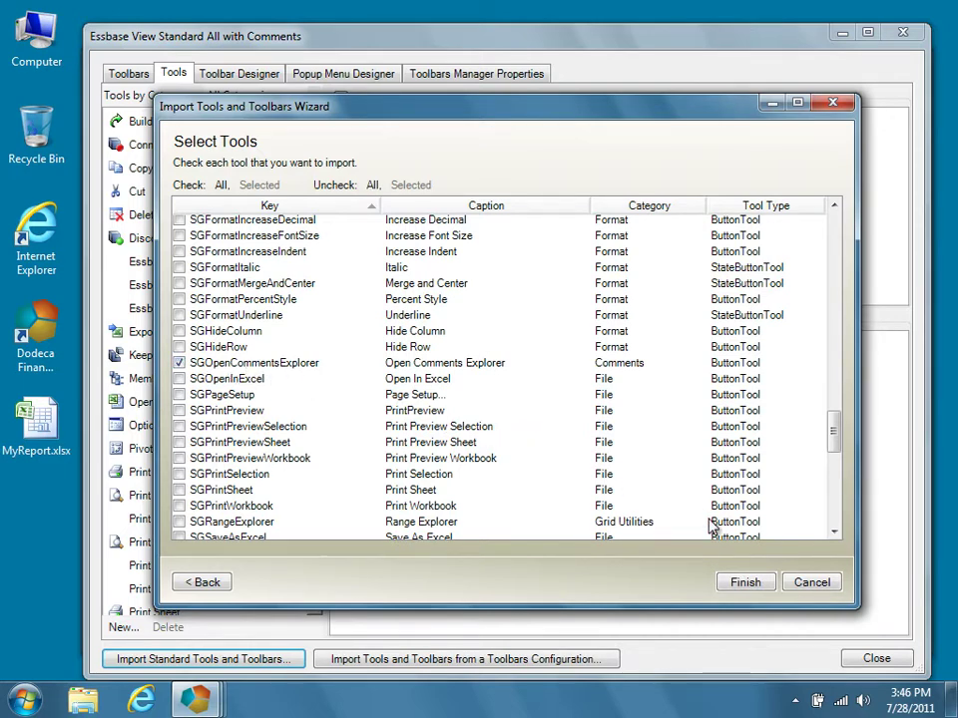
pyautogui.click(745, 582)
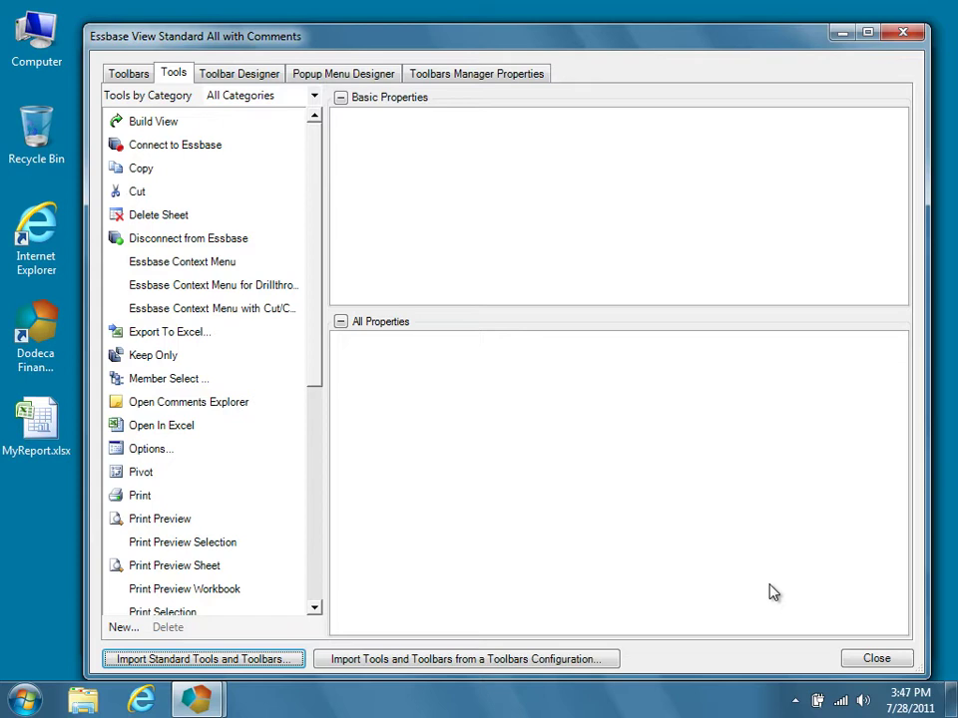
# Add the Open Comments Explorer tool to the Standard toolbar directly after Print Preview
pyautogui.click(255, 413)
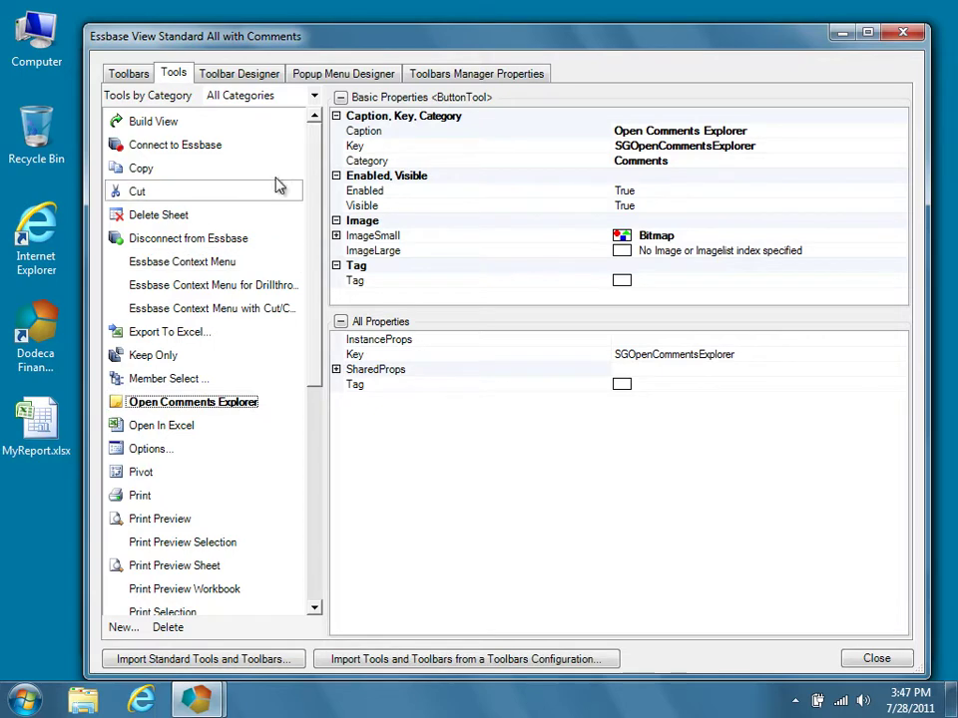
pyautogui.click(270, 78)
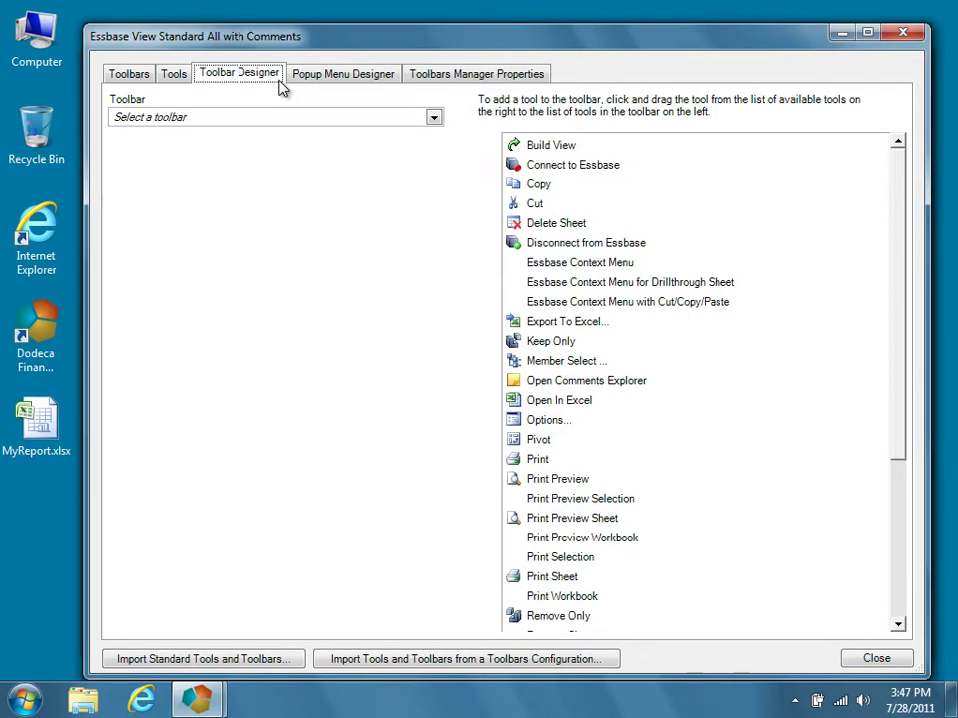
pyautogui.click(433, 118)
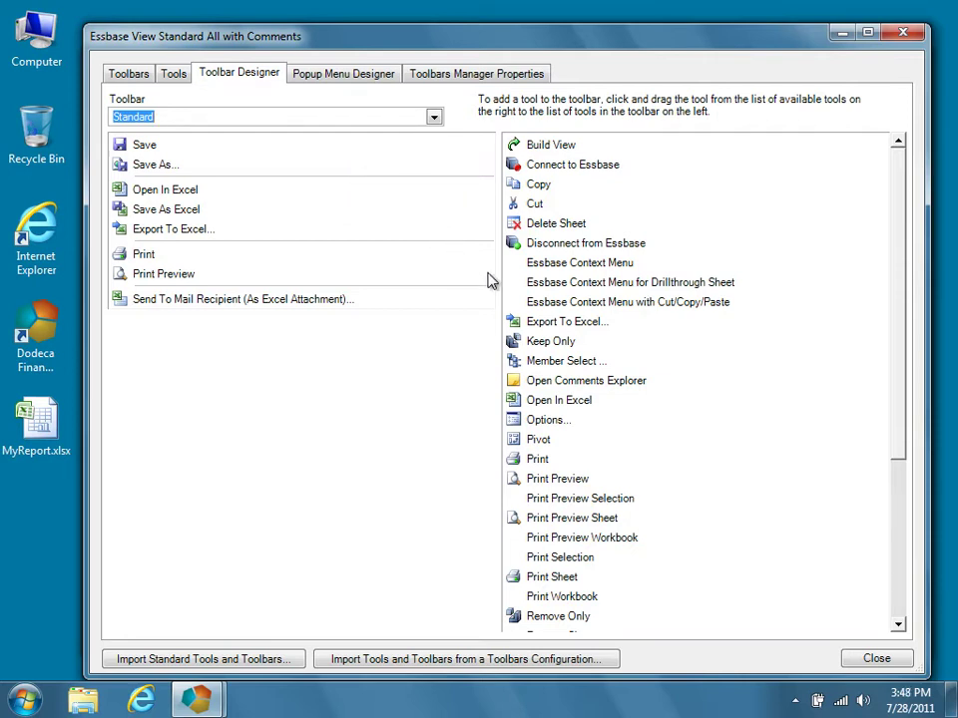
pyautogui.click(589, 388)
pyautogui.moveTo(590, 388); pyautogui.dragTo(448, 287)
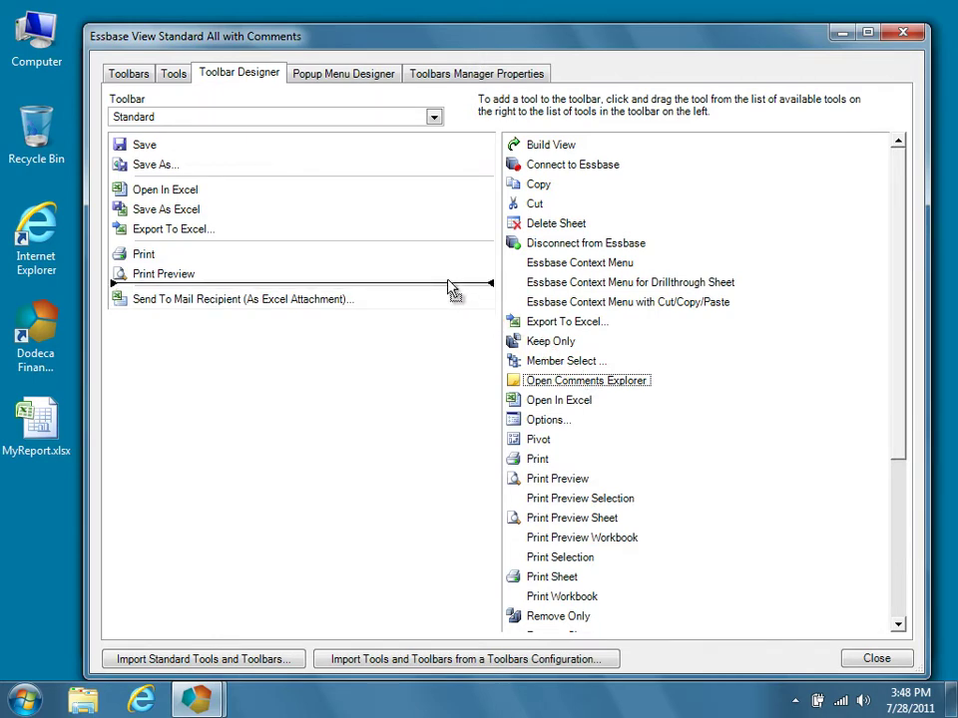
pyautogui.moveTo(449, 288); pyautogui.dragTo(449, 286)
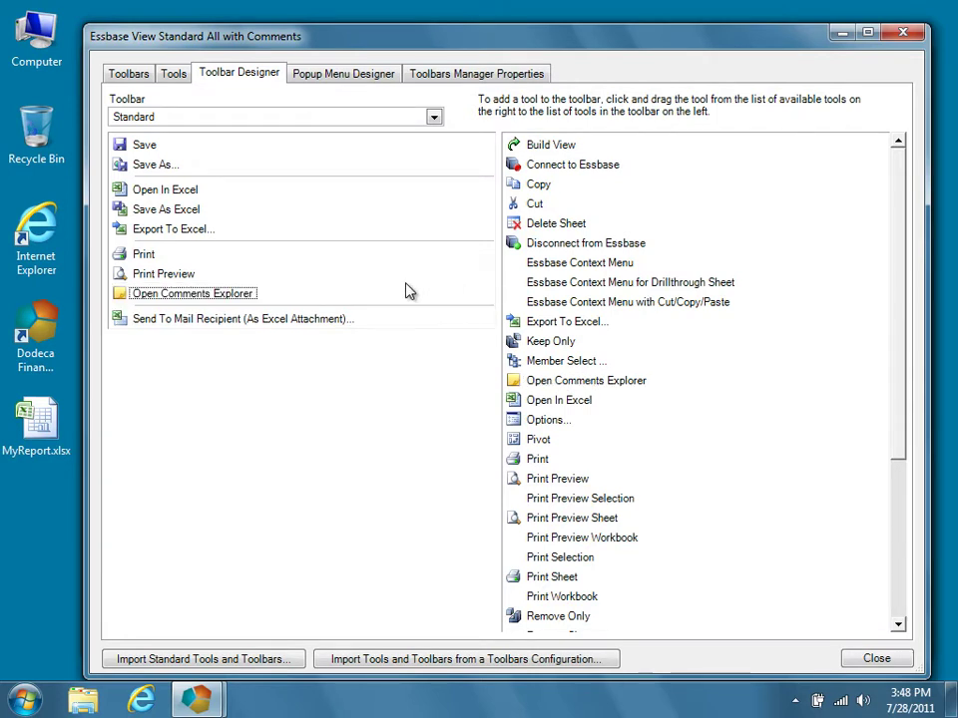
# Make Open Comments Explorer begin a group on the Standard toolbar and close the toolbars designer
pyautogui.rightClick(256, 302)
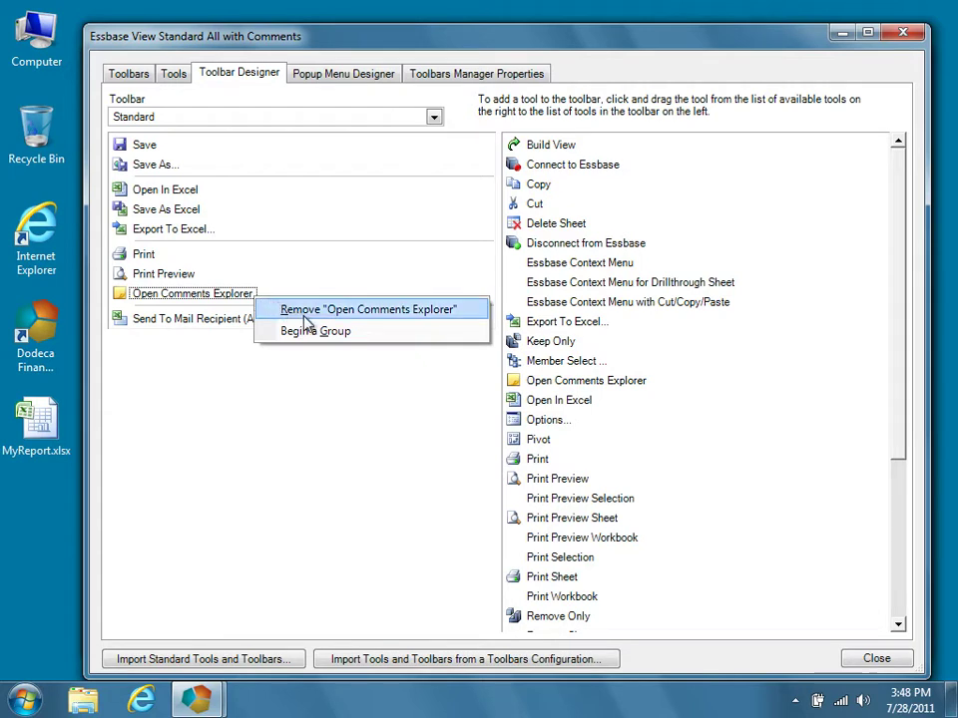
pyautogui.click(365, 339)
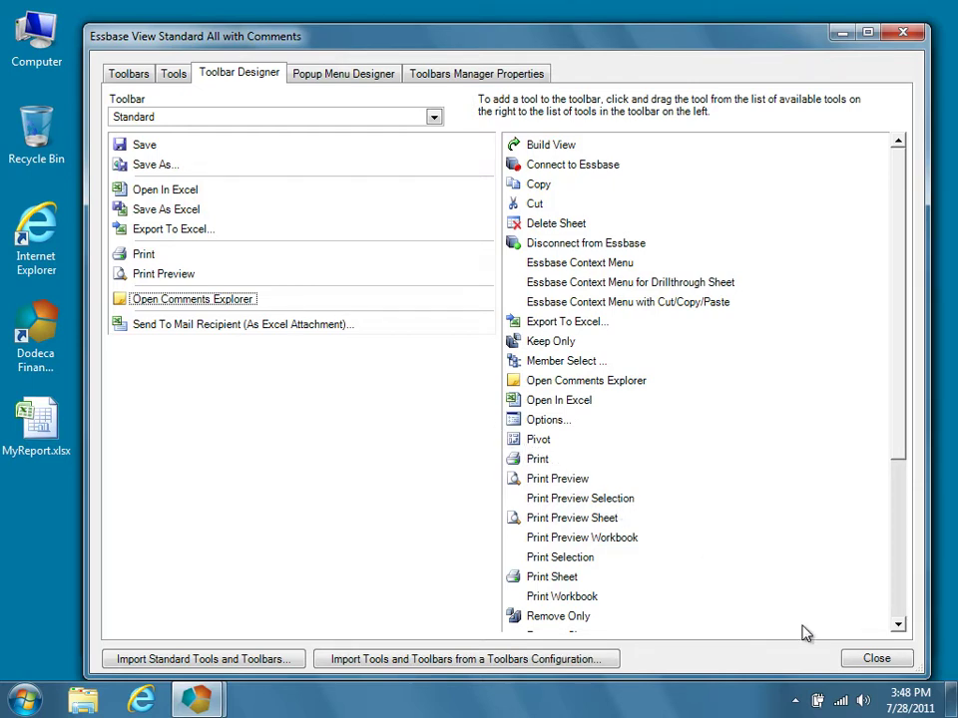
pyautogui.click(875, 660)
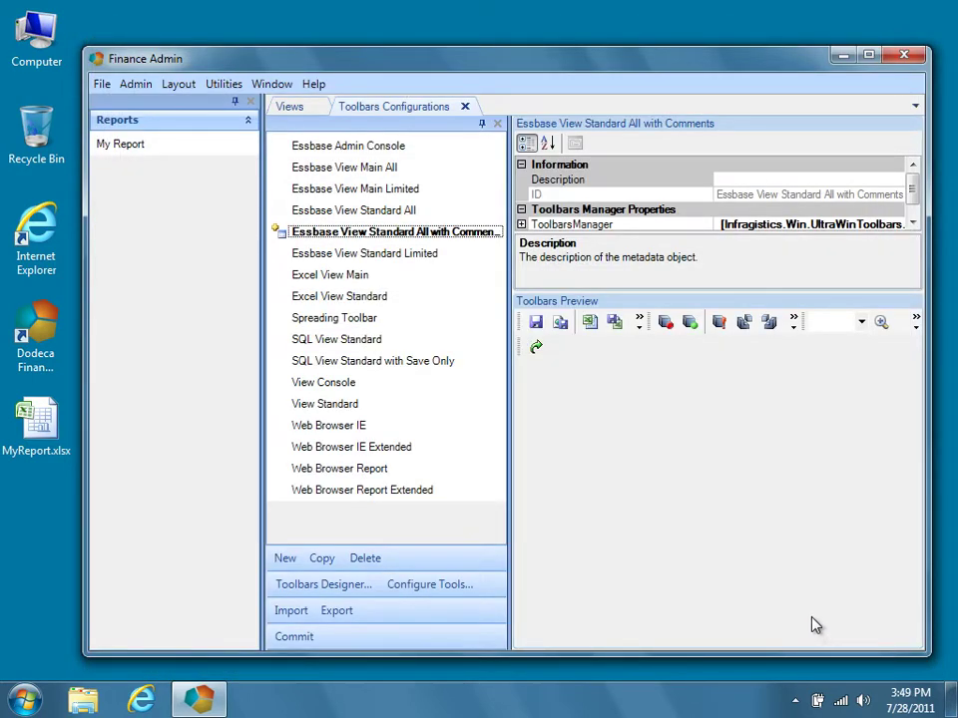
# Check the preview for the Open Comments Explorer tool and commit the toolbars configuration changes
pyautogui.click(640, 321)
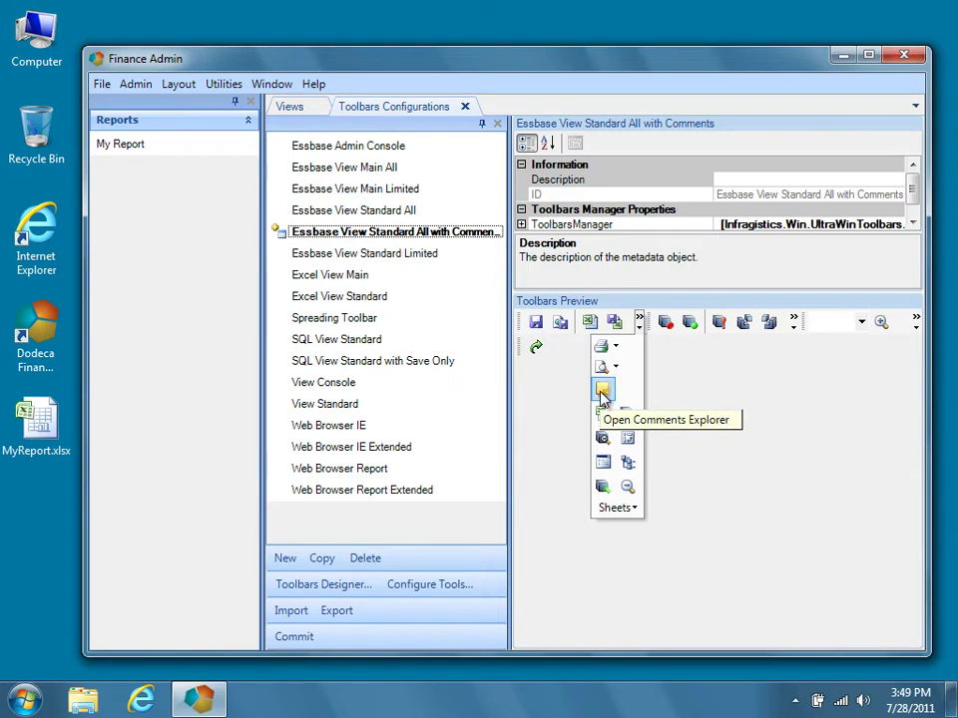
pyautogui.click(690, 439)
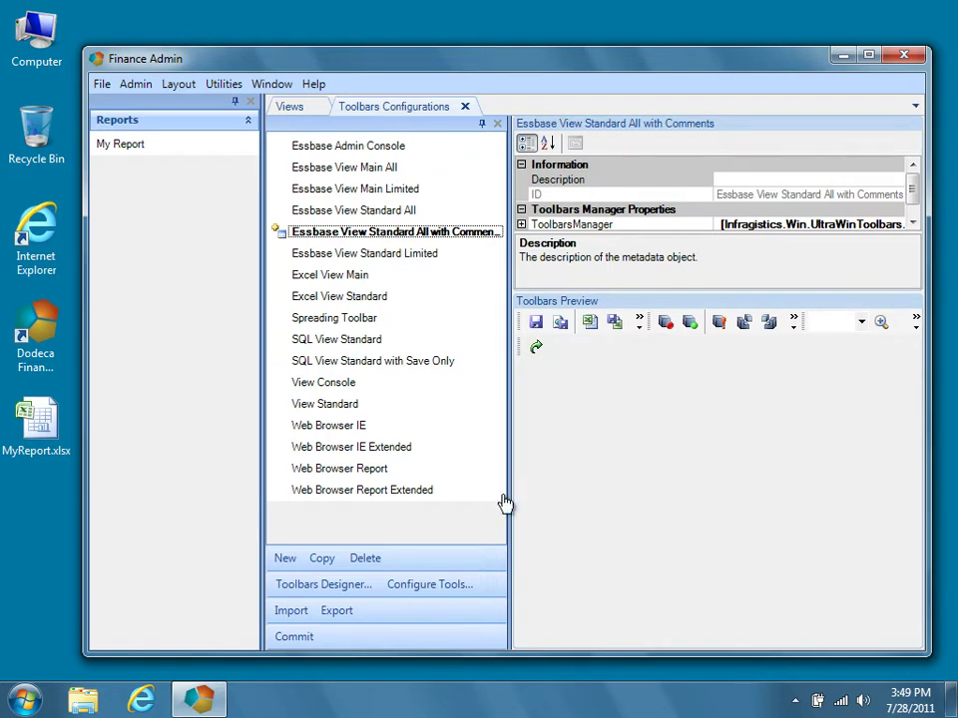
pyautogui.click(316, 641)
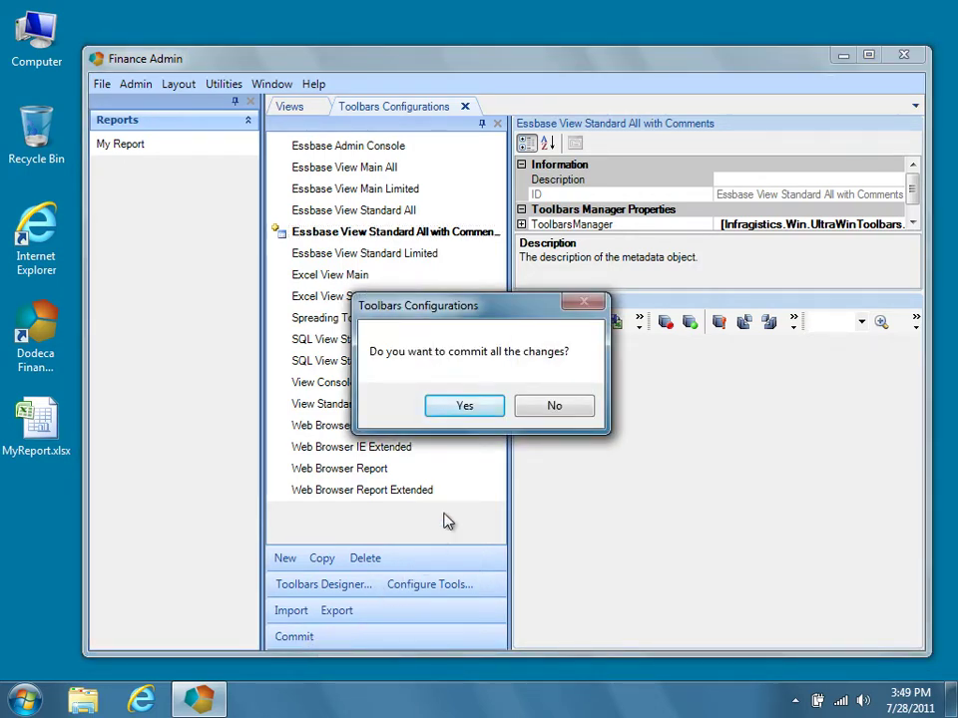
pyautogui.click(480, 413)
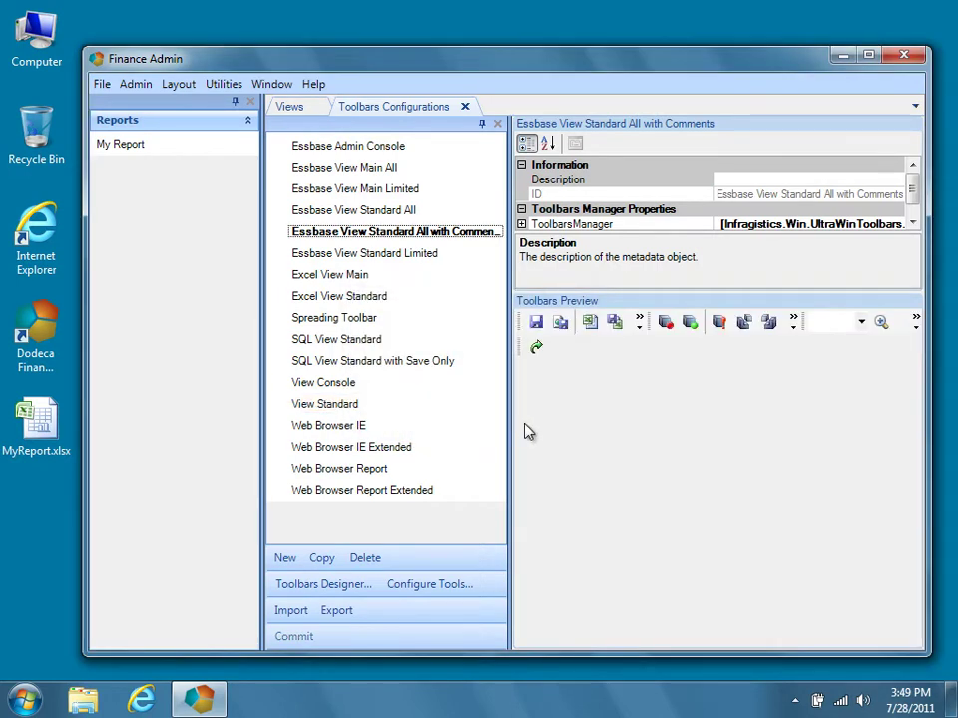
# Set My Report's ViewToolbarsConfigurationID to Essbase View Standard All with Comments and commit the view changes
pyautogui.click(464, 107)
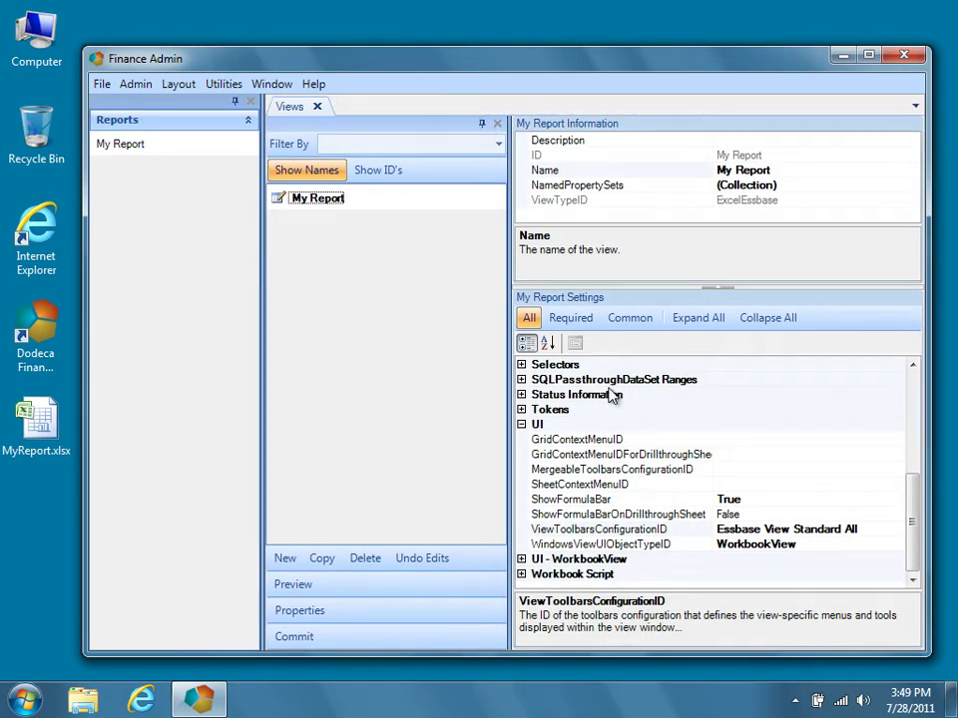
pyautogui.click(676, 530)
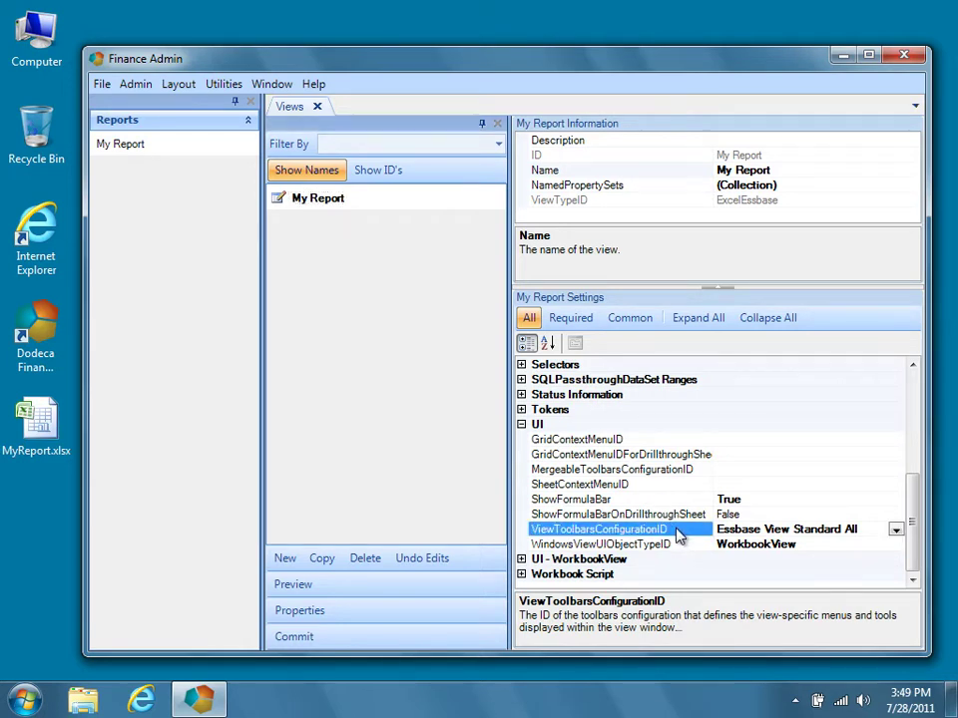
pyautogui.click(894, 530)
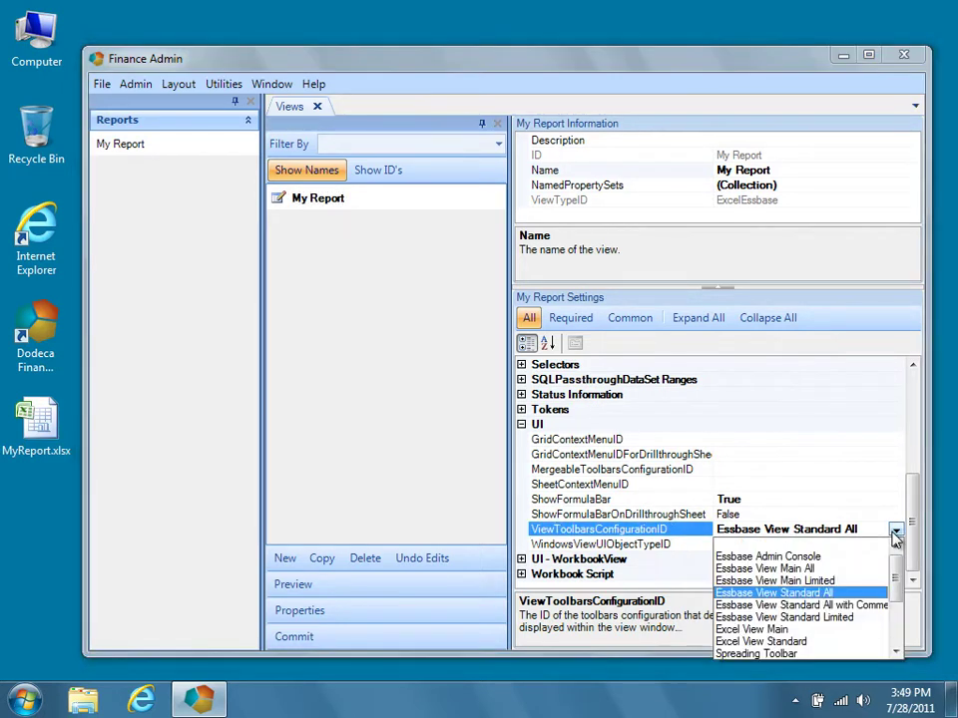
pyautogui.click(868, 605)
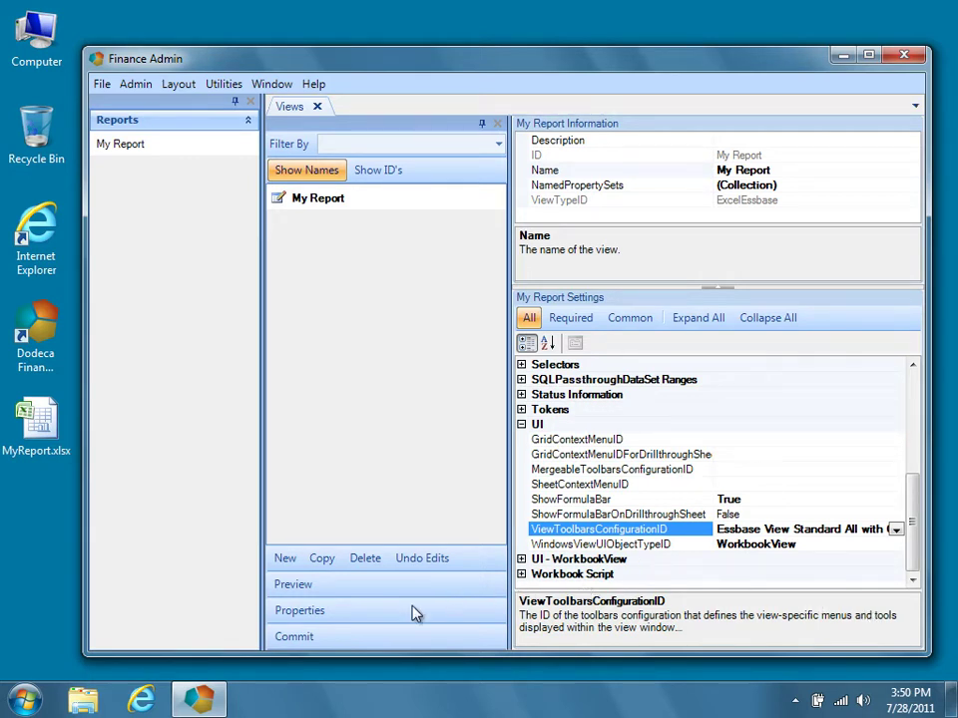
pyautogui.click(316, 643)
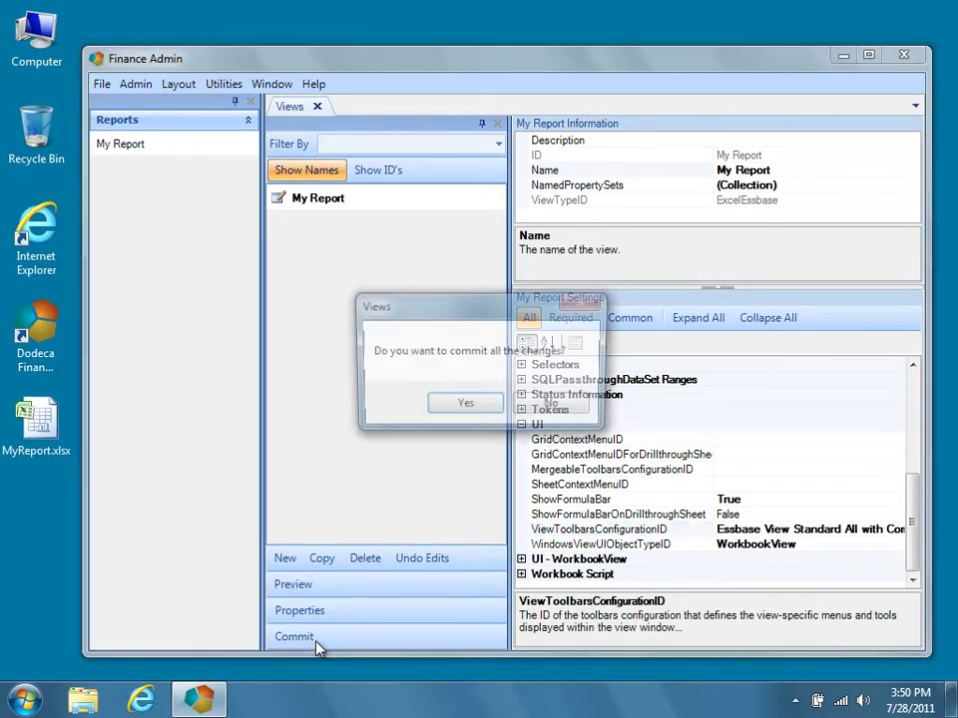
pyautogui.click(495, 411)
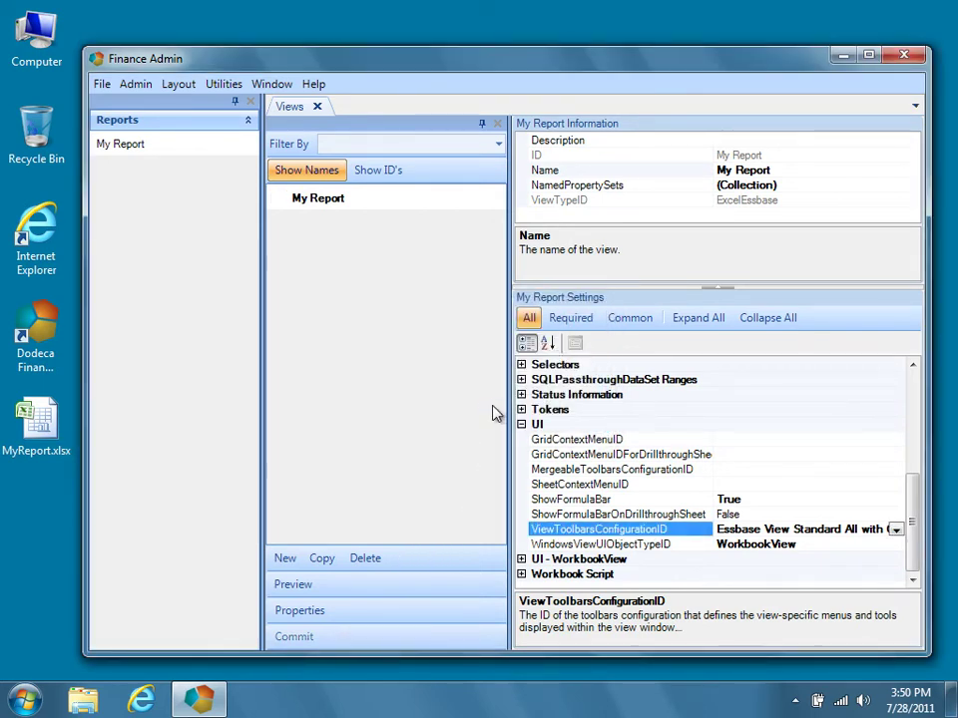
# Open My Report and show the East commentary in the Comments Explorer, enlarging the explorer and its Linked by section
pyautogui.doubleClick(191, 149)
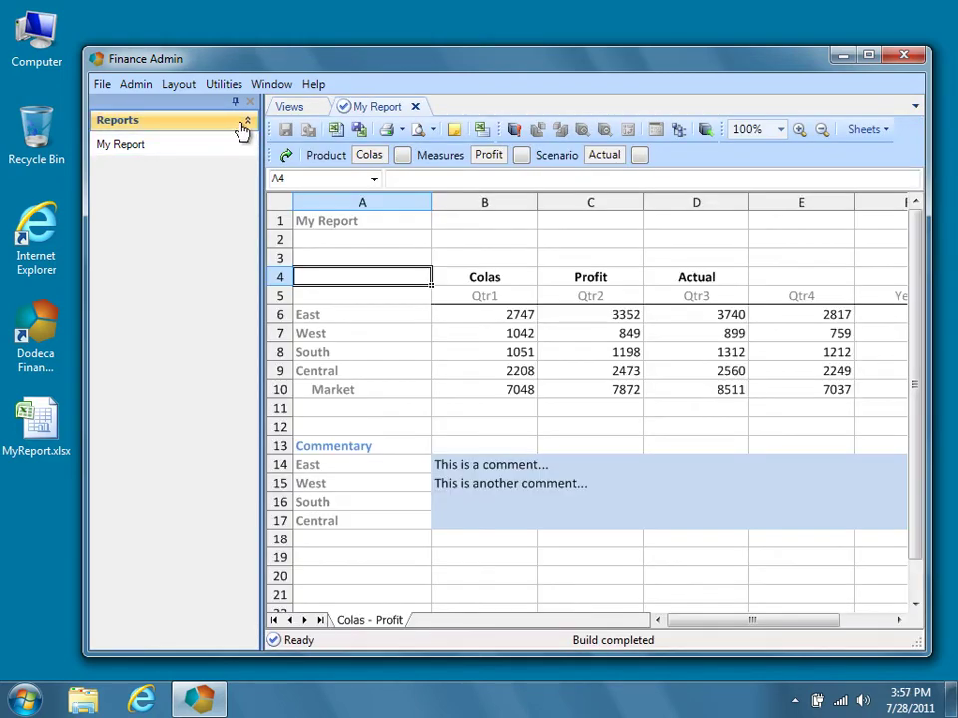
pyautogui.click(236, 101)
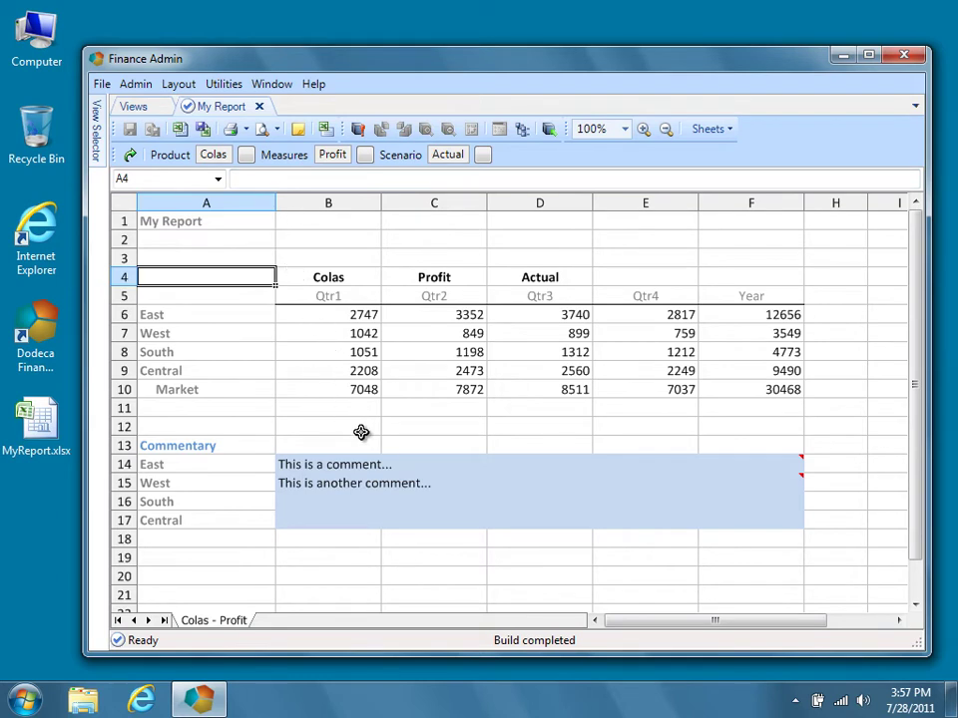
pyautogui.click(400, 463)
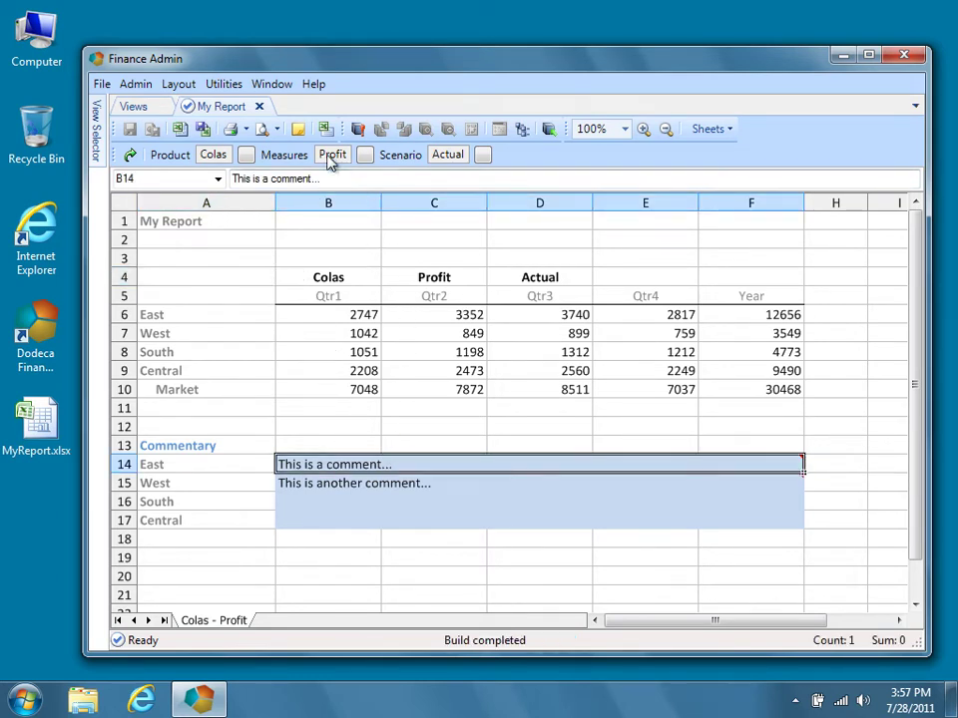
pyautogui.click(298, 131)
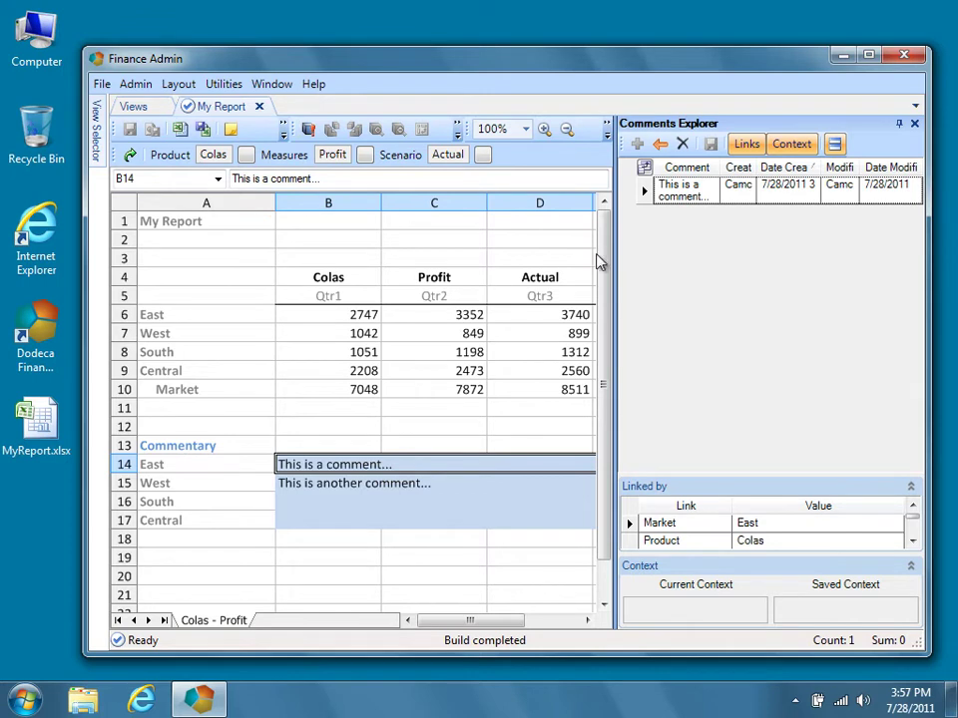
pyautogui.moveTo(615, 256); pyautogui.dragTo(509, 247)
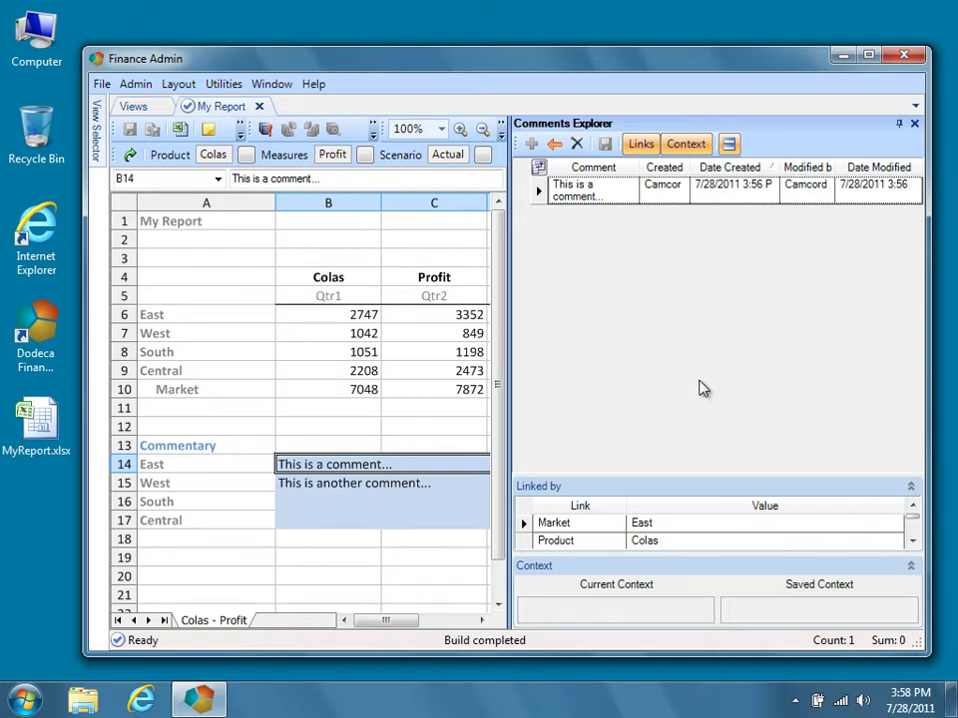
pyautogui.moveTo(679, 475); pyautogui.dragTo(679, 386)
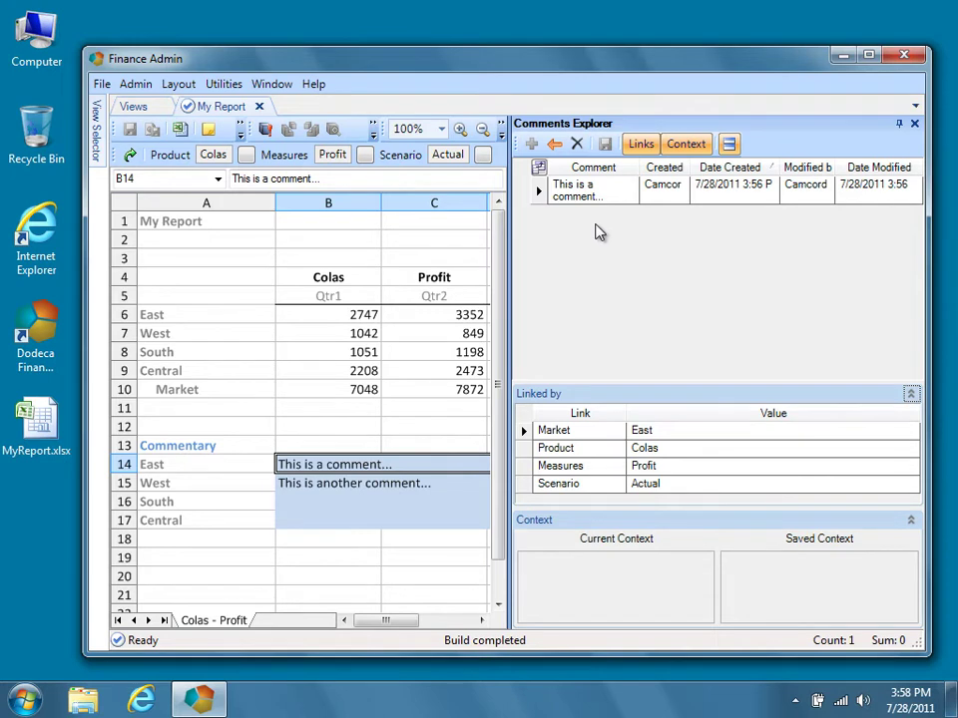
# Add the reply "This is a response..." to the East comment in the Comments Explorer and save it
pyautogui.click(555, 147)
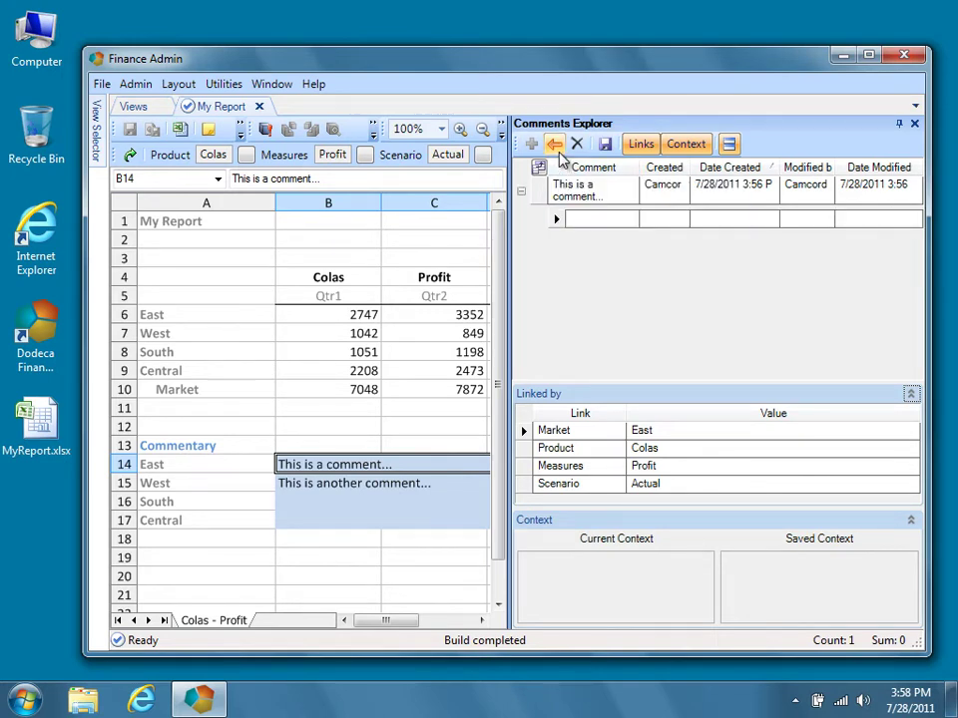
pyautogui.click(577, 219)
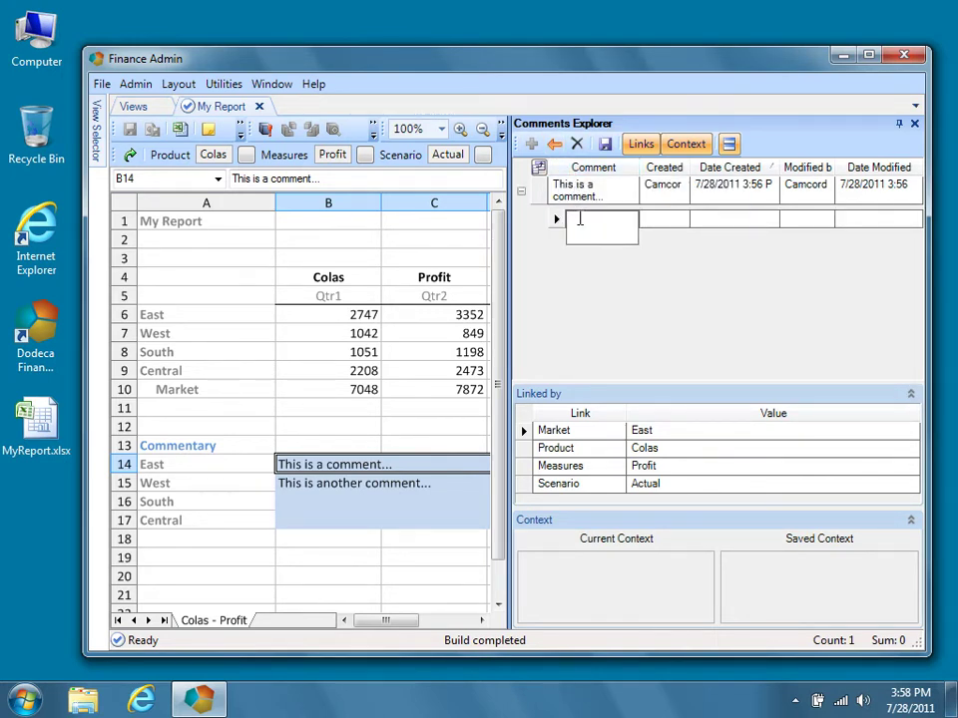
pyautogui.write('This is a response...')
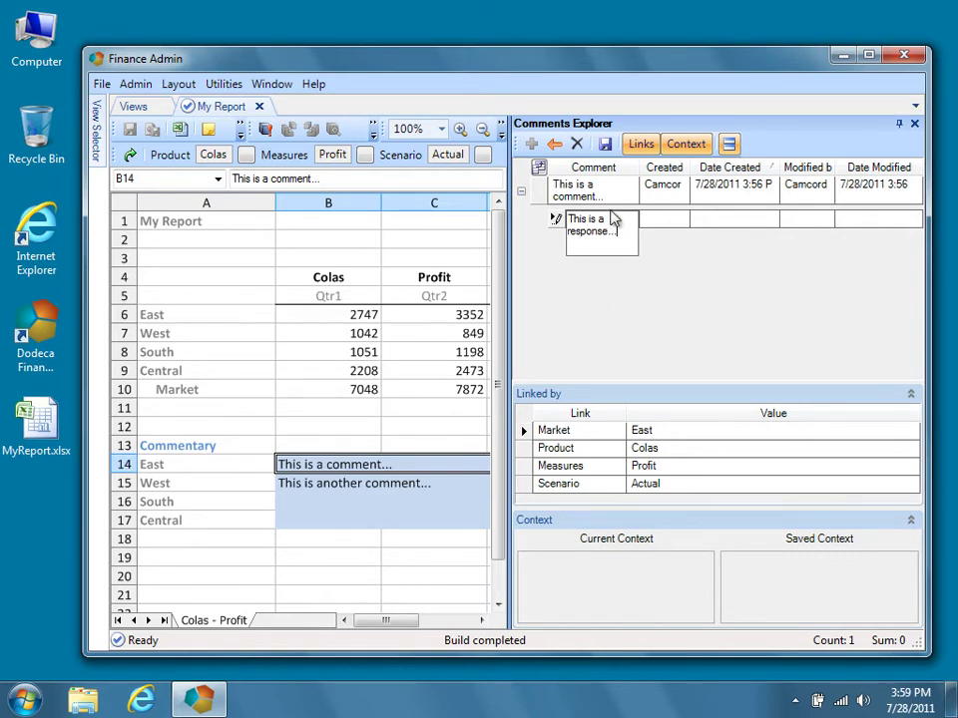
pyautogui.click(610, 152)
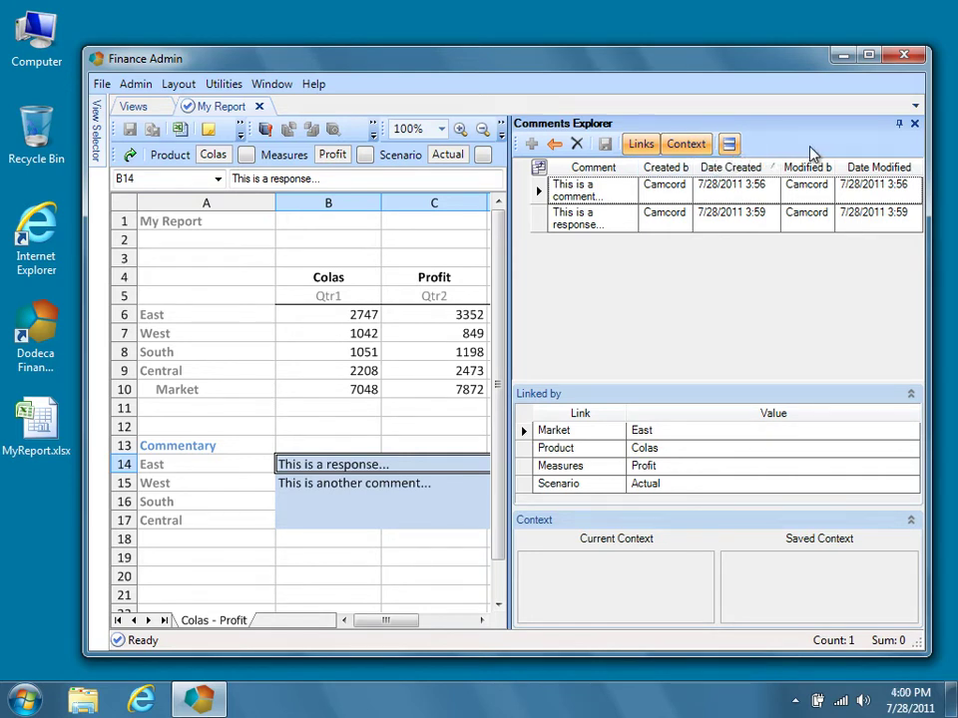
# Close the Comments Explorer and check the pop-up notes on the East and West commentary cells
pyautogui.click(914, 123)
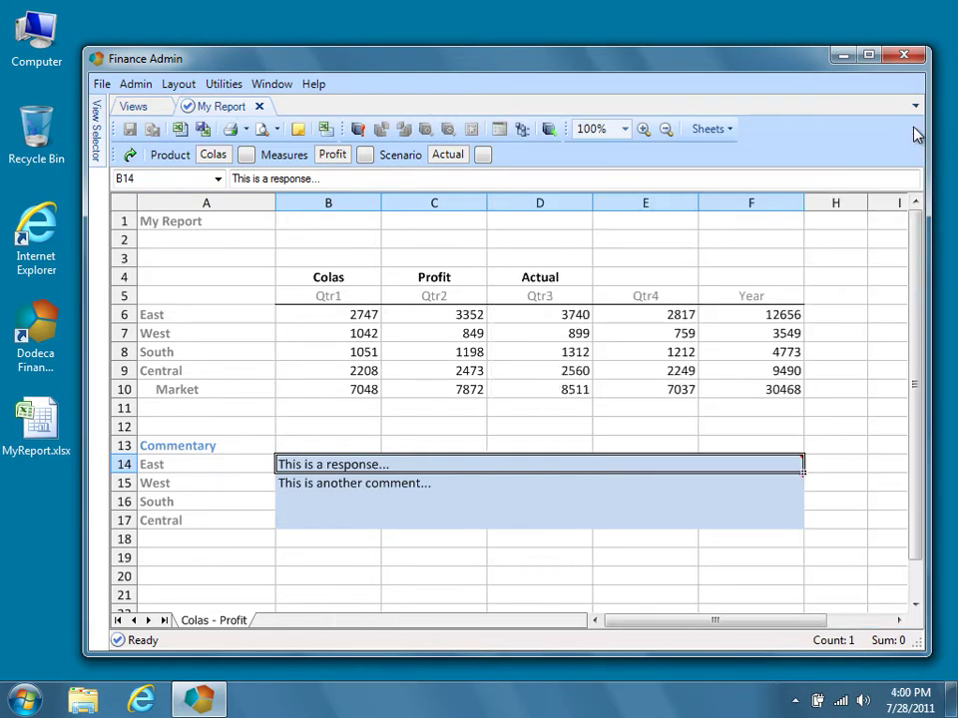
pyautogui.moveTo(770, 467)
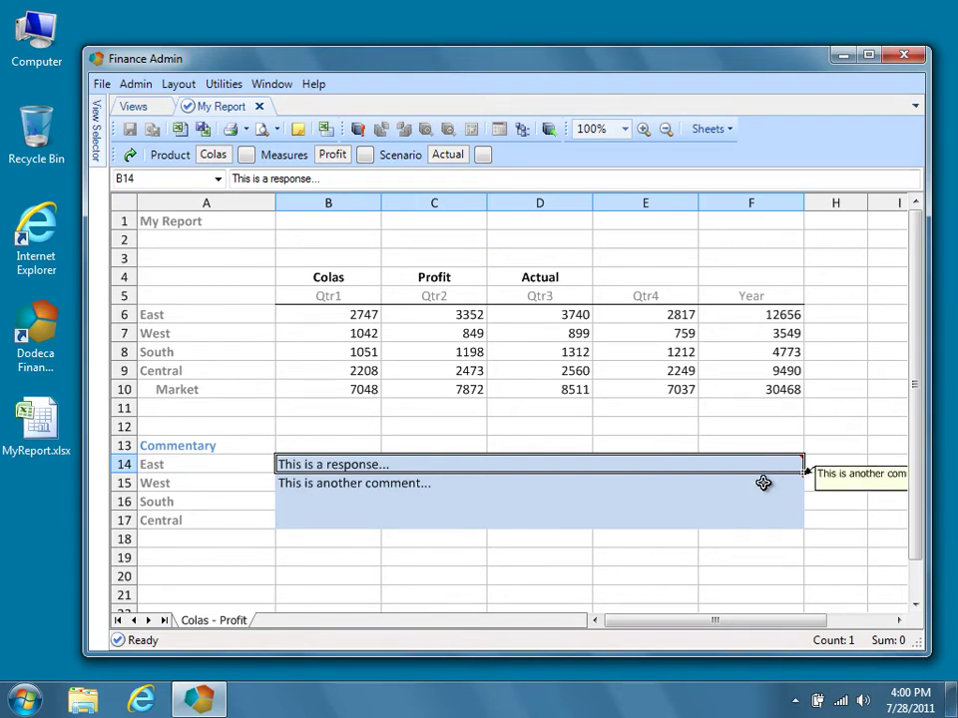
pyautogui.moveTo(782, 624); pyautogui.dragTo(809, 626)
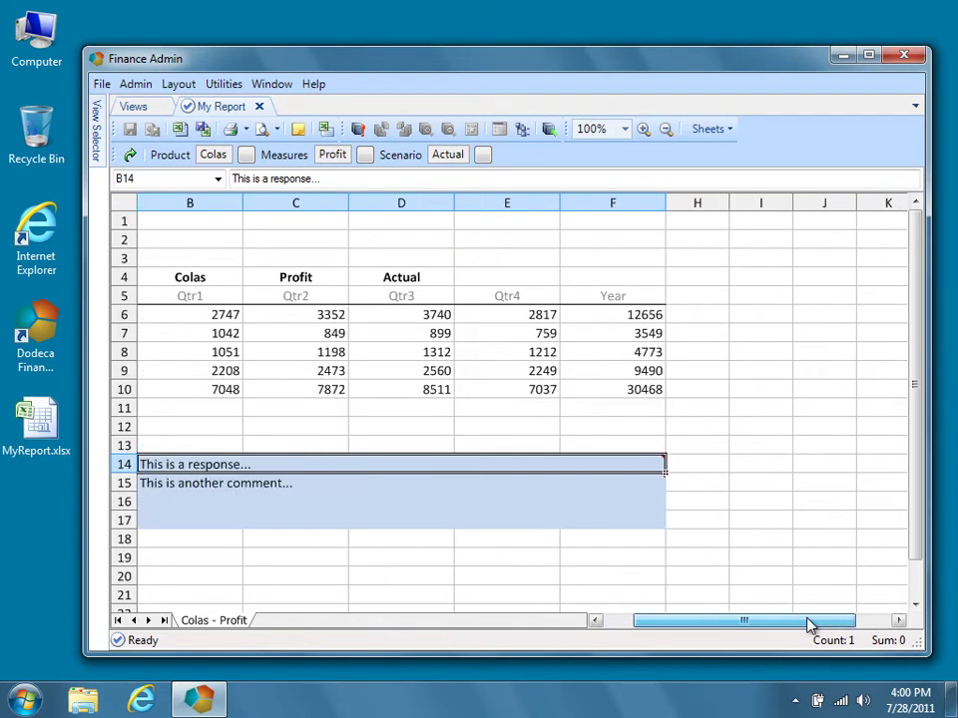
pyautogui.moveTo(642, 479)
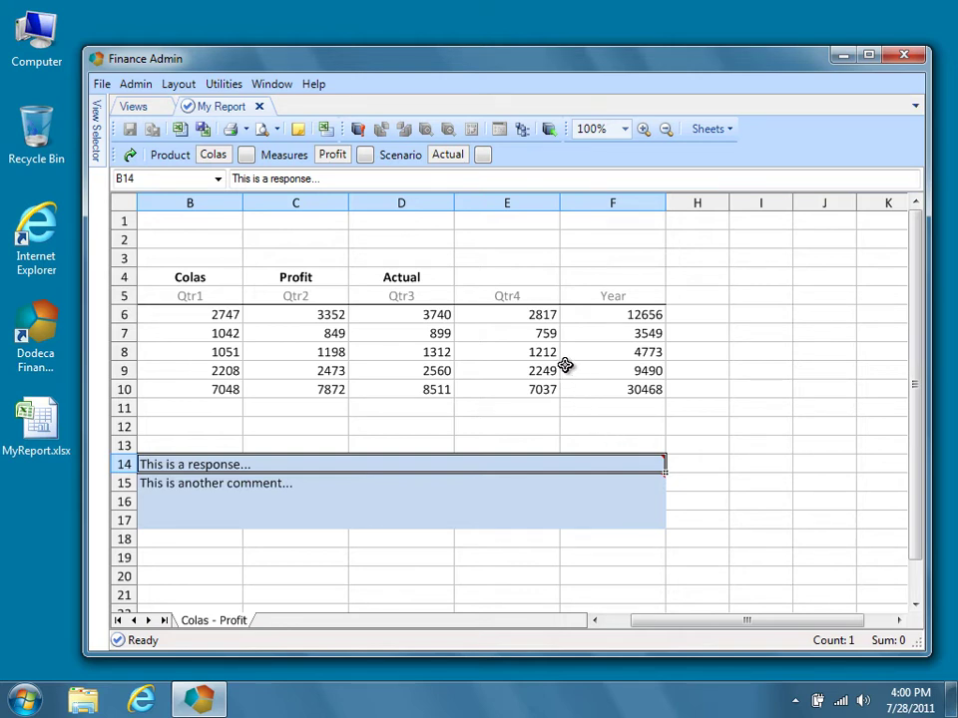
# Return to the Views editor and set CommentsExplorerShowContext to False in My Report's Comments settings
pyautogui.click(137, 105)
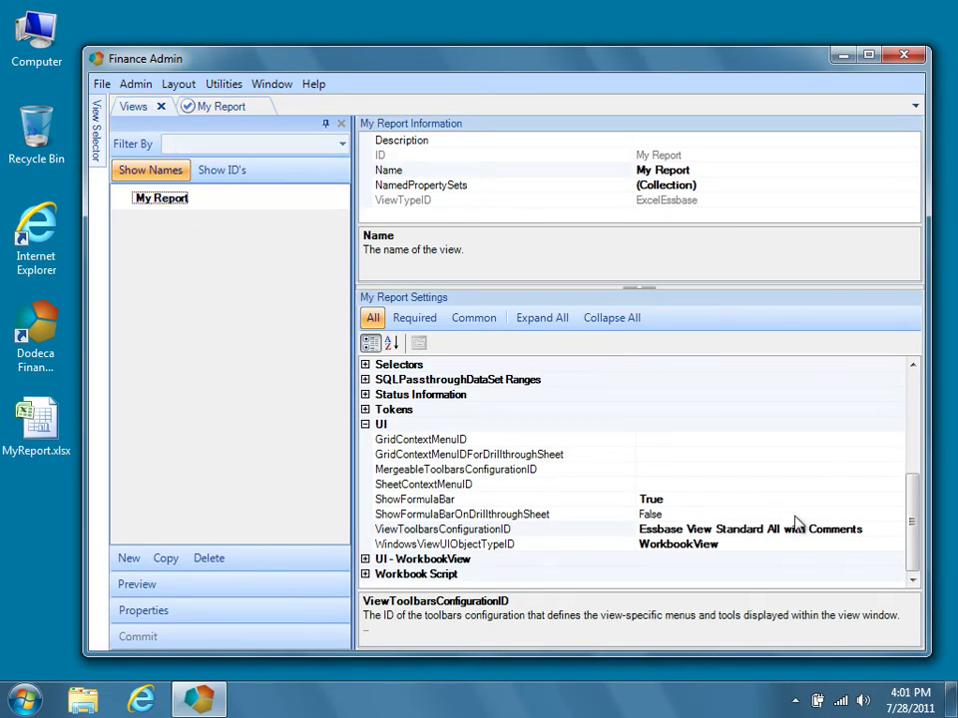
pyautogui.moveTo(909, 529); pyautogui.dragTo(879, 449)
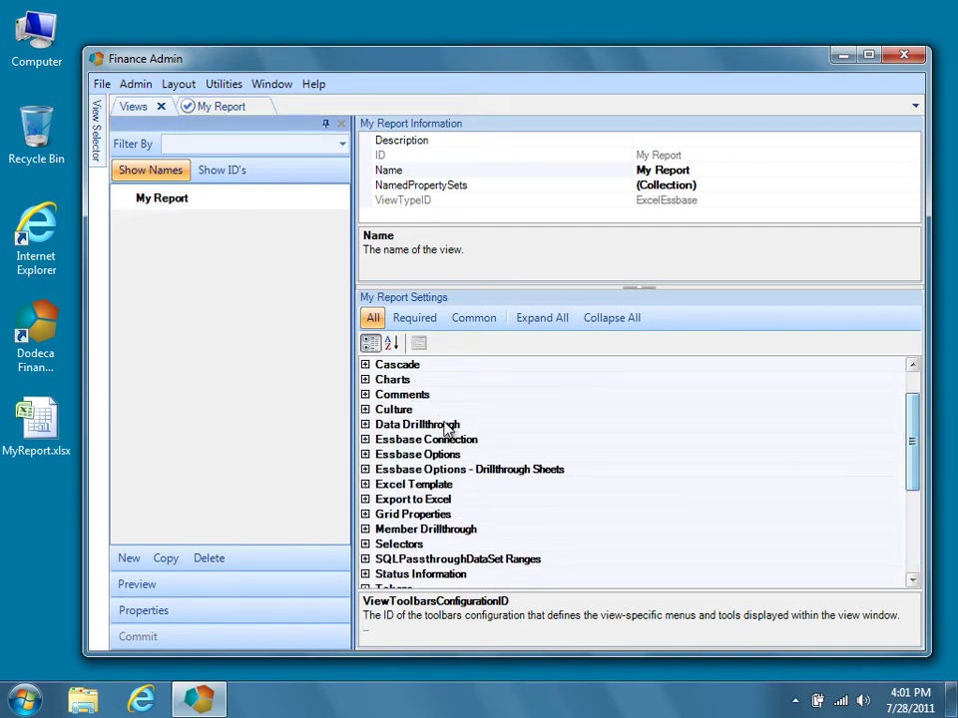
pyautogui.click(365, 394)
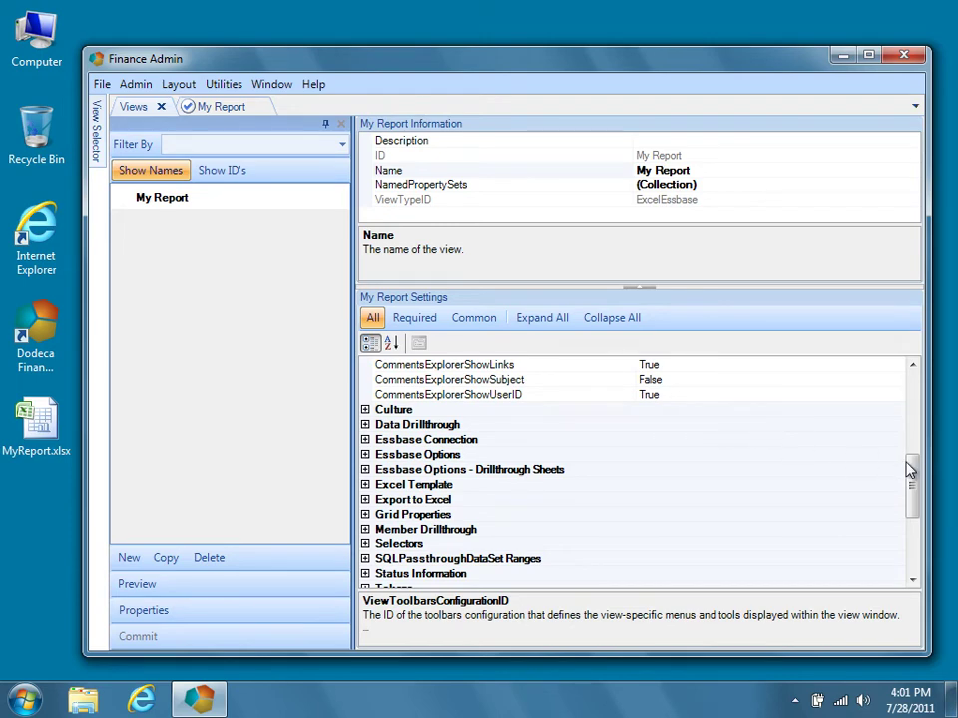
pyautogui.moveTo(913, 481); pyautogui.dragTo(906, 425)
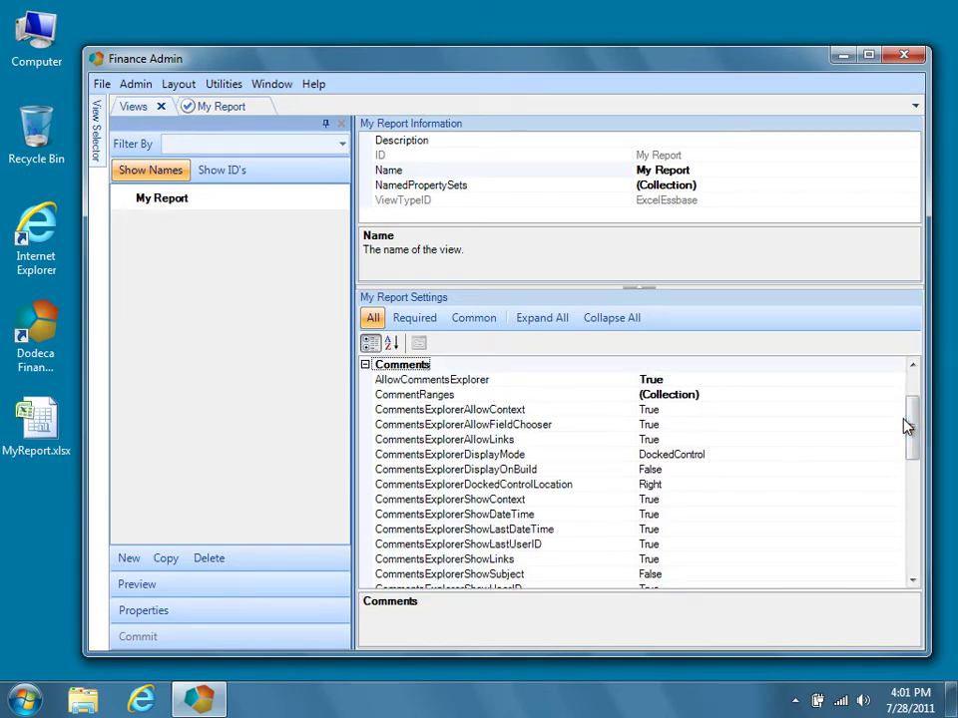
pyautogui.click(593, 509)
pyautogui.doubleClick(593, 508)
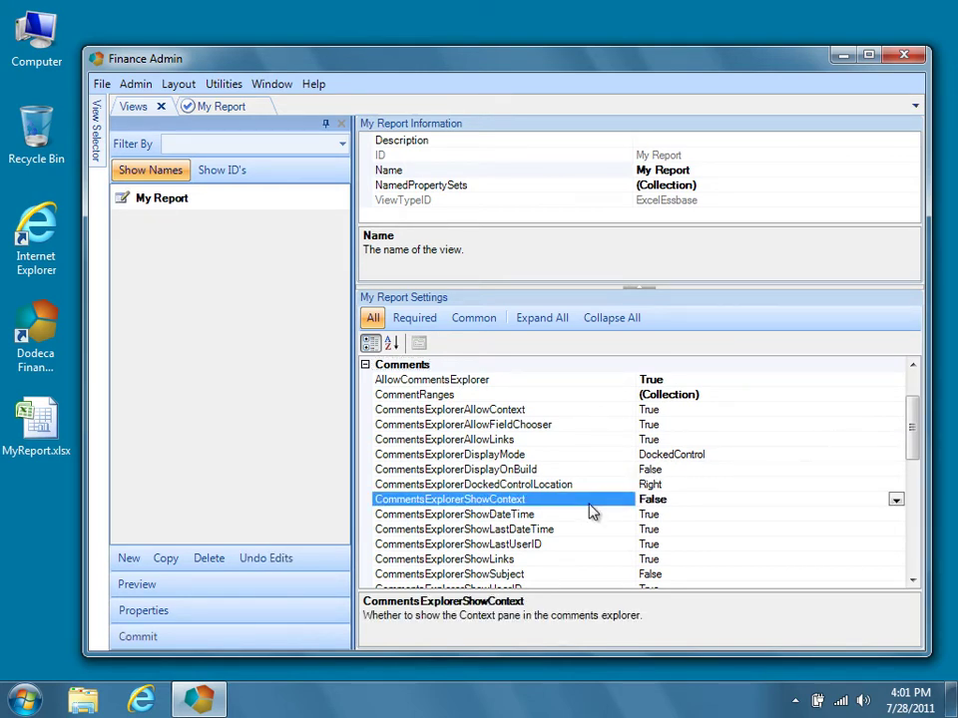
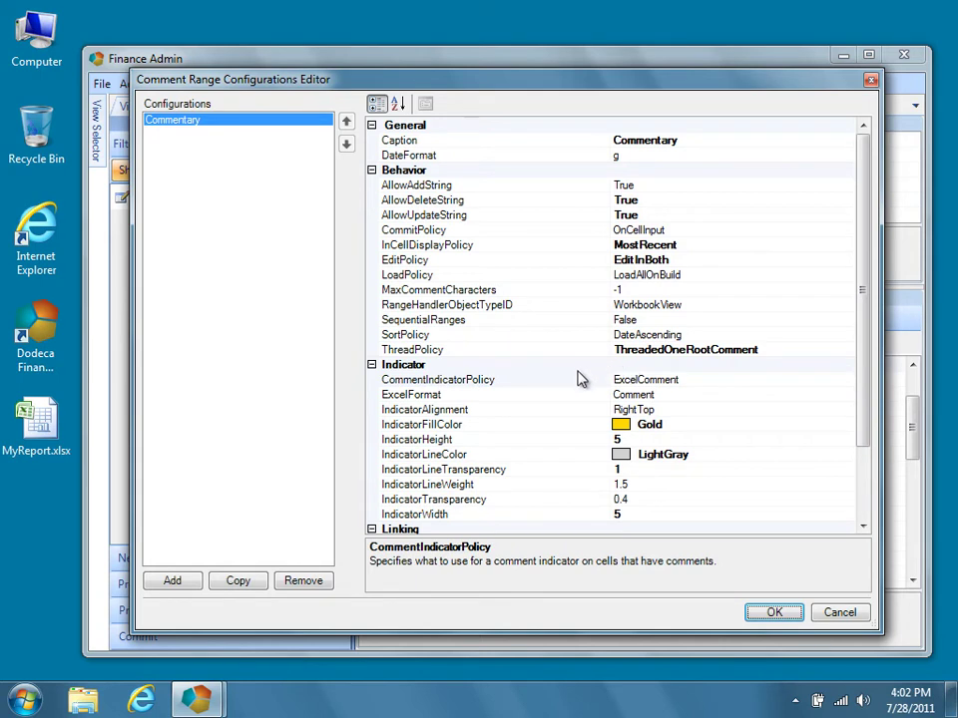
# Set ExcelFormat to UserTimeComment for the Commentary comment range, look at its ContextString setting, and accept the configuration
pyautogui.click(562, 397)
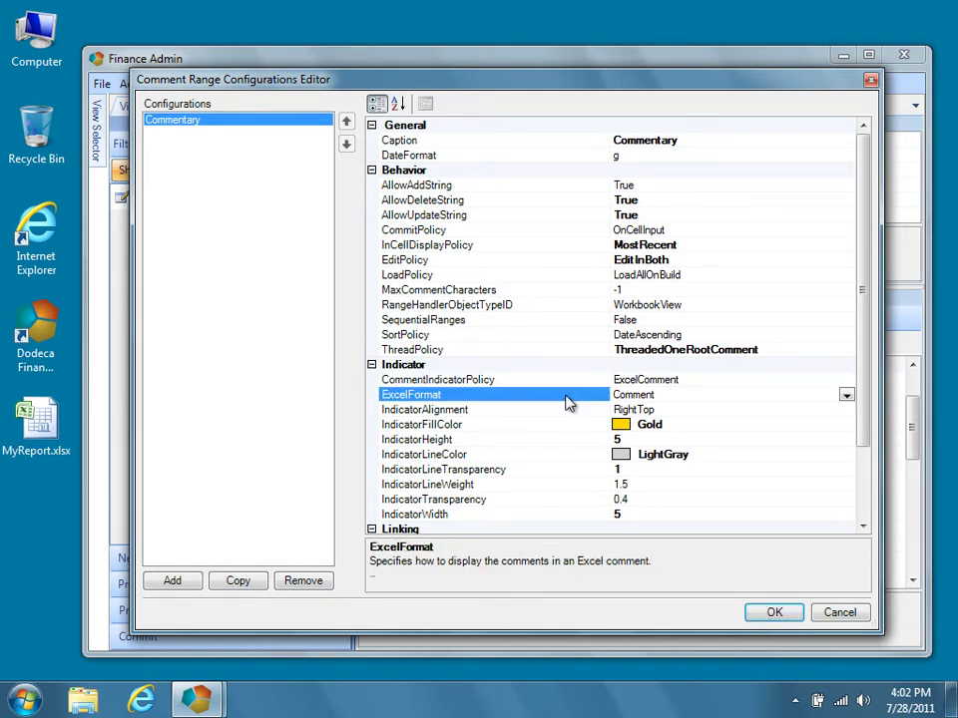
pyautogui.click(846, 396)
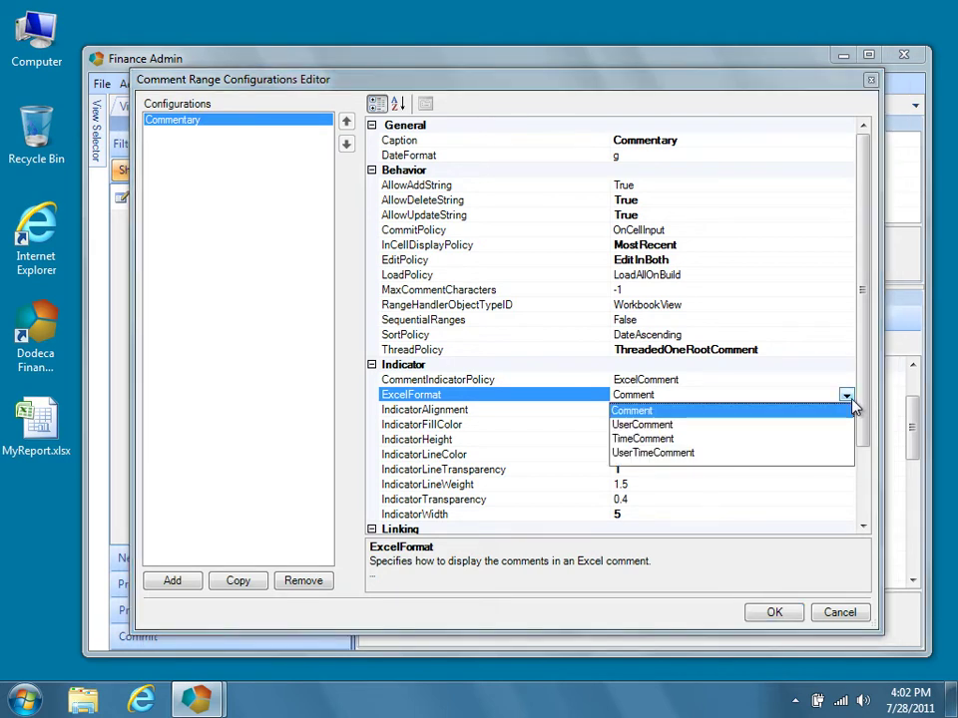
pyautogui.click(820, 455)
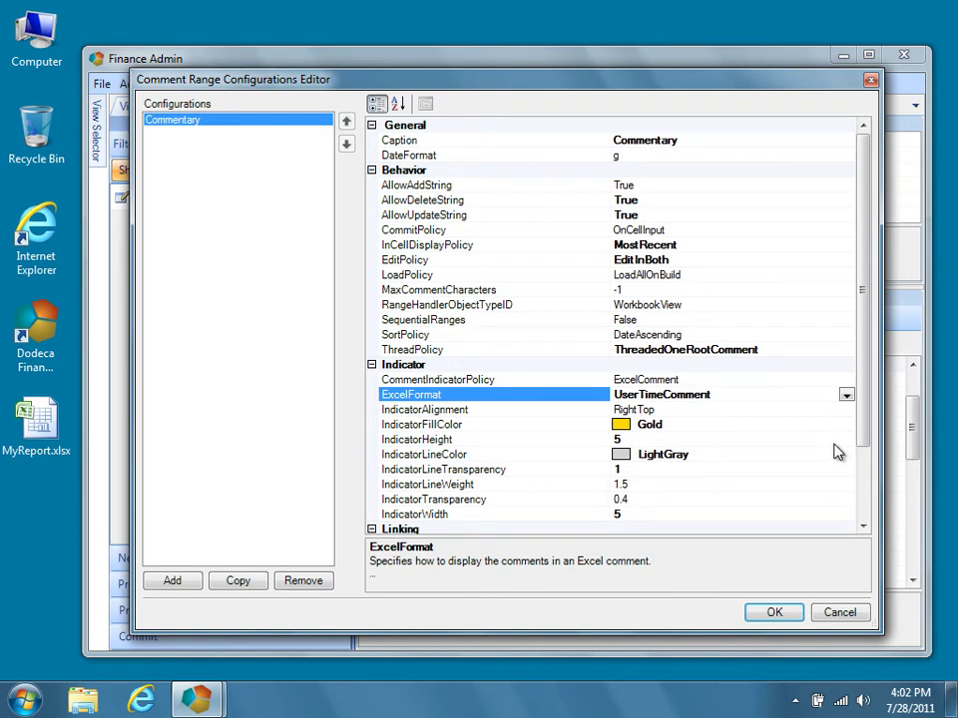
pyautogui.moveTo(862, 438); pyautogui.dragTo(864, 518)
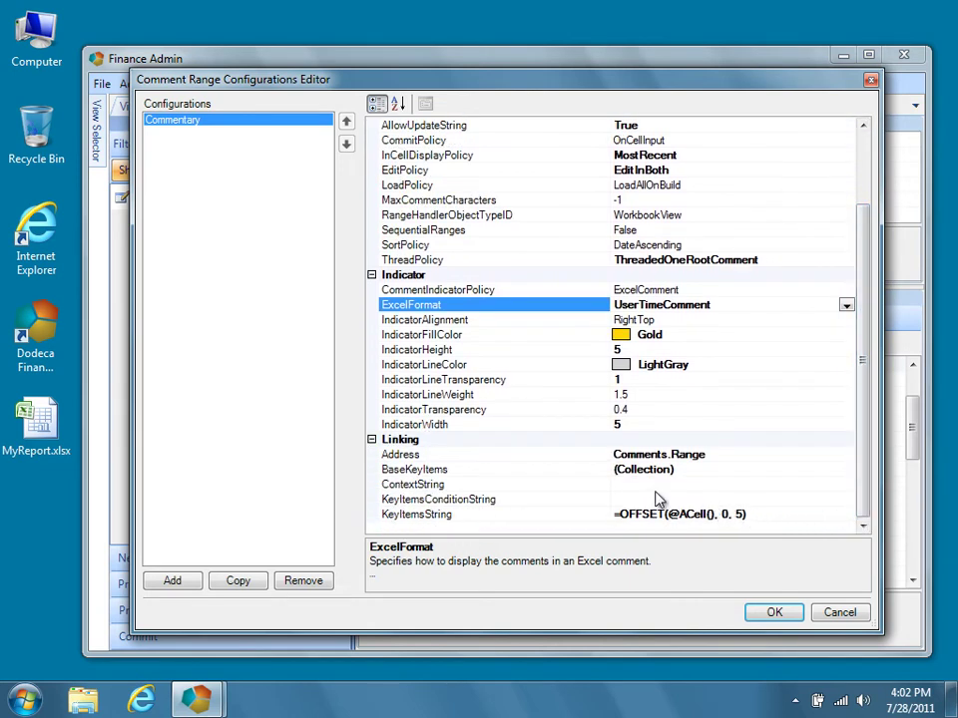
pyautogui.click(588, 488)
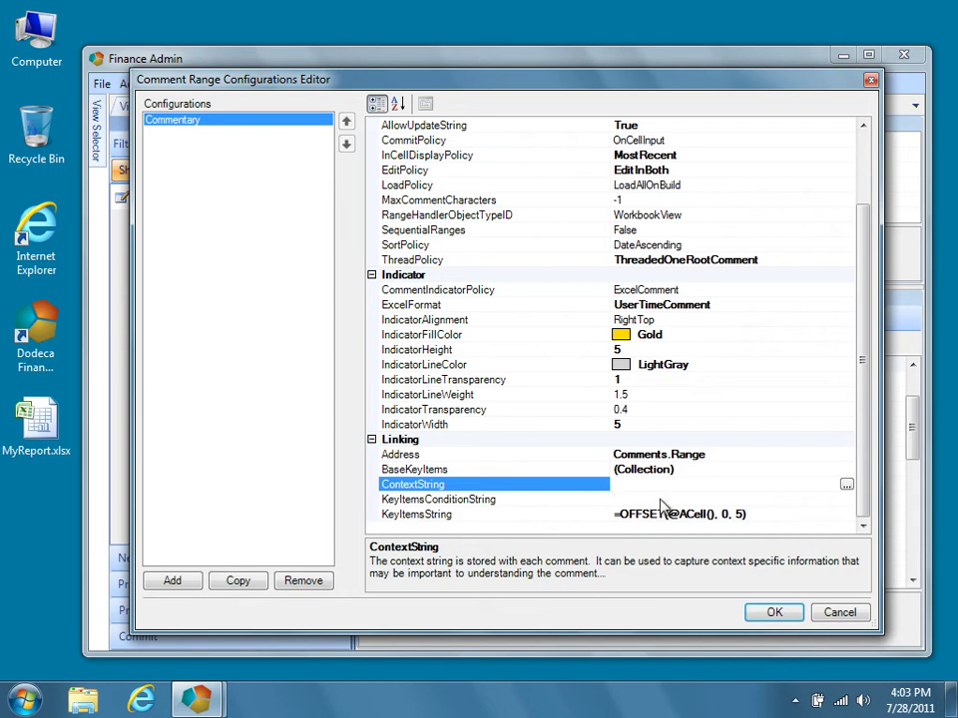
pyautogui.click(798, 615)
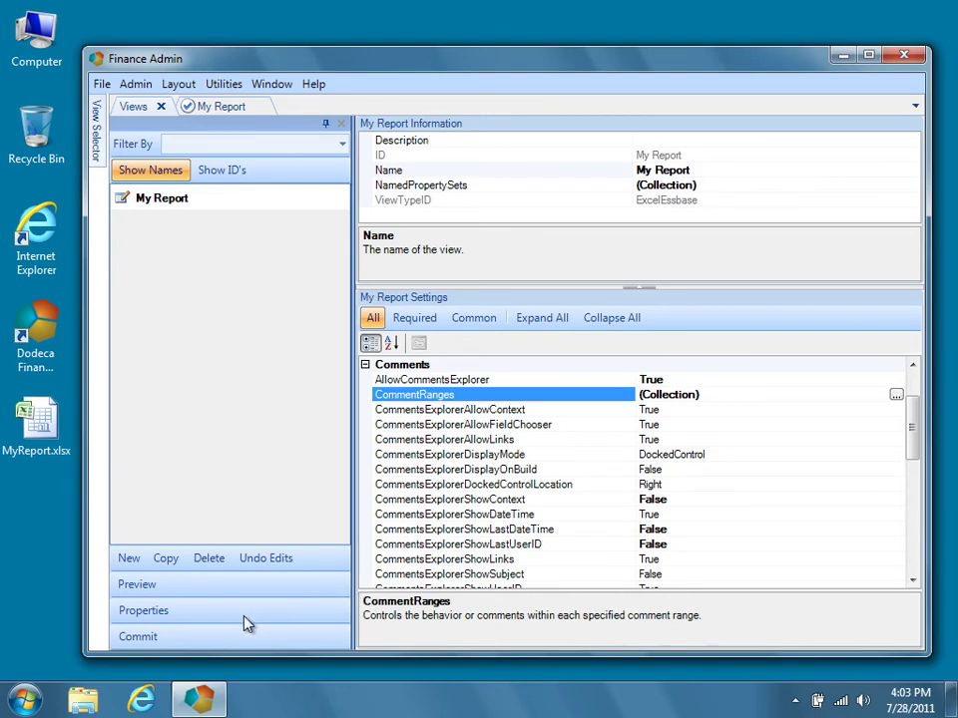
# Commit the view changes, then close and reopen My Report
pyautogui.click(120, 643)
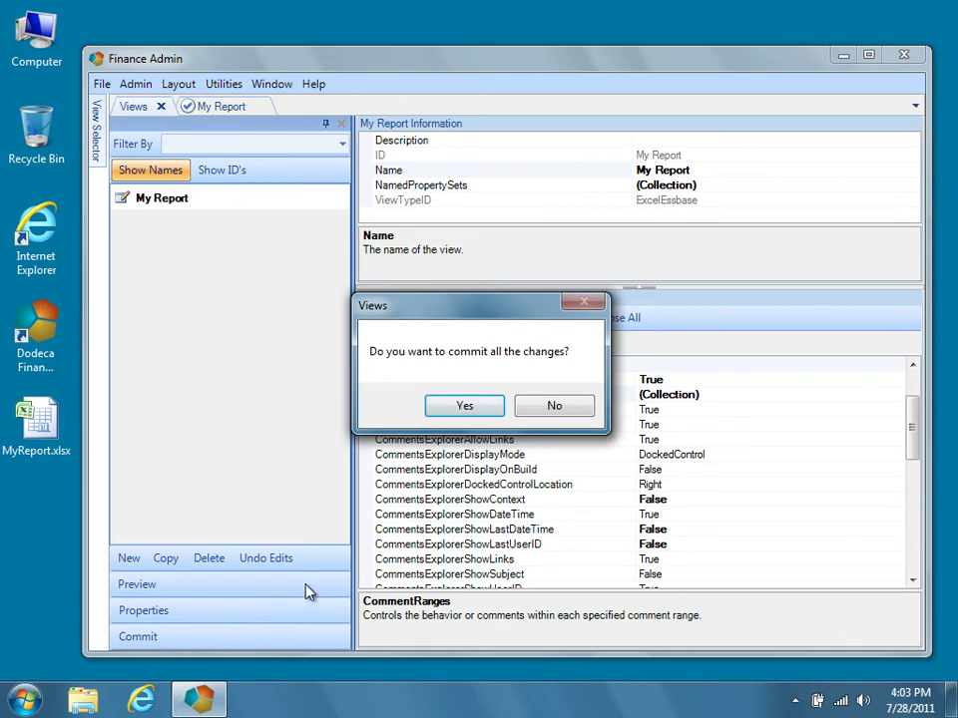
pyautogui.click(474, 406)
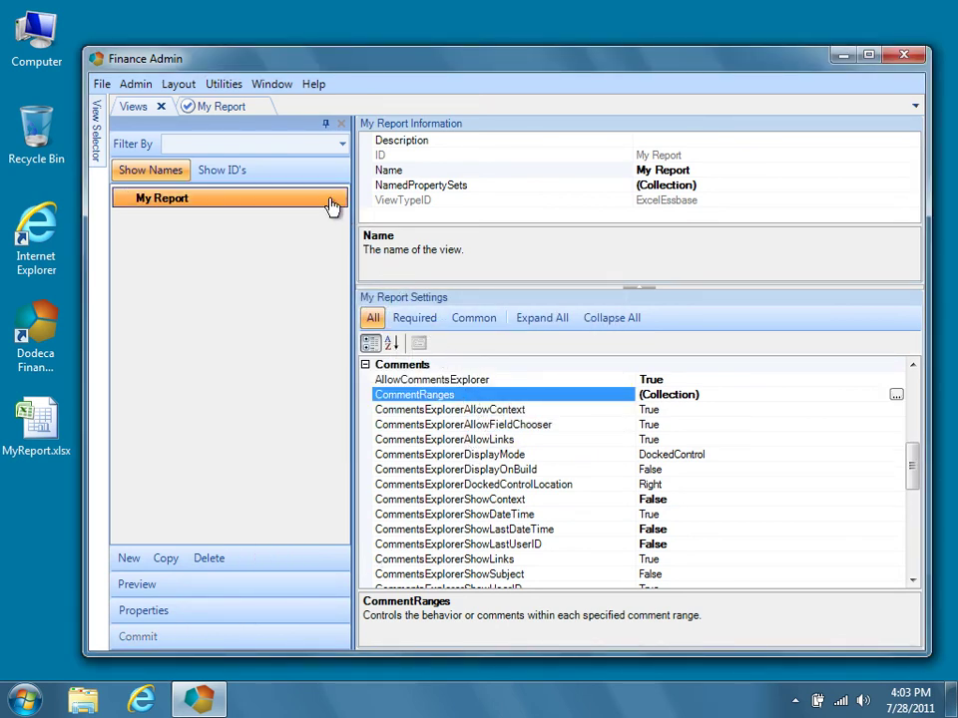
pyautogui.click(261, 110)
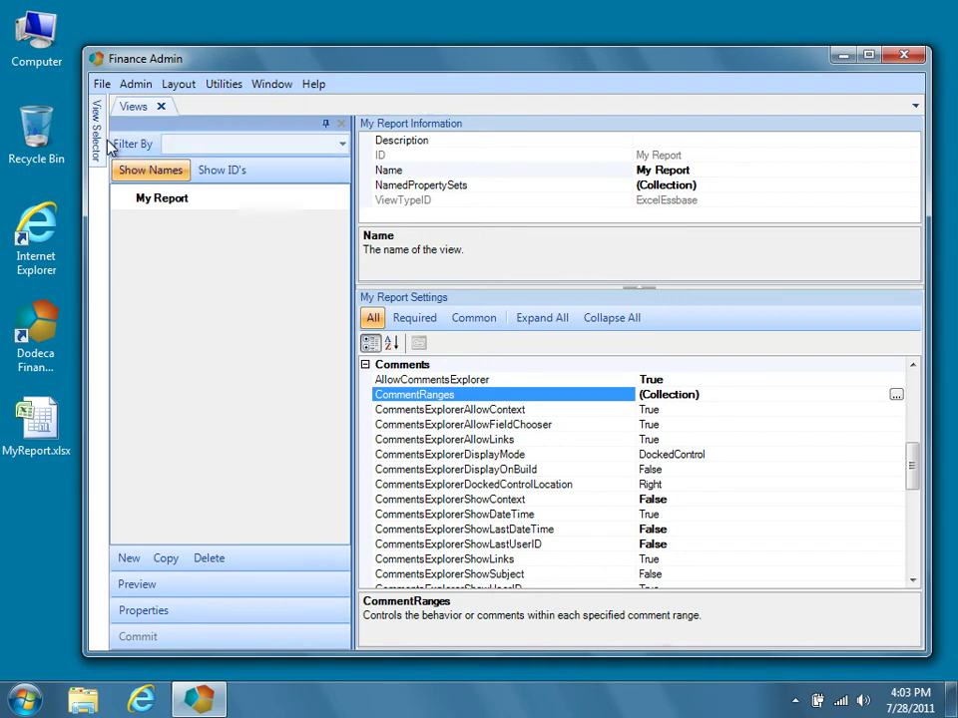
pyautogui.moveTo(95, 139)
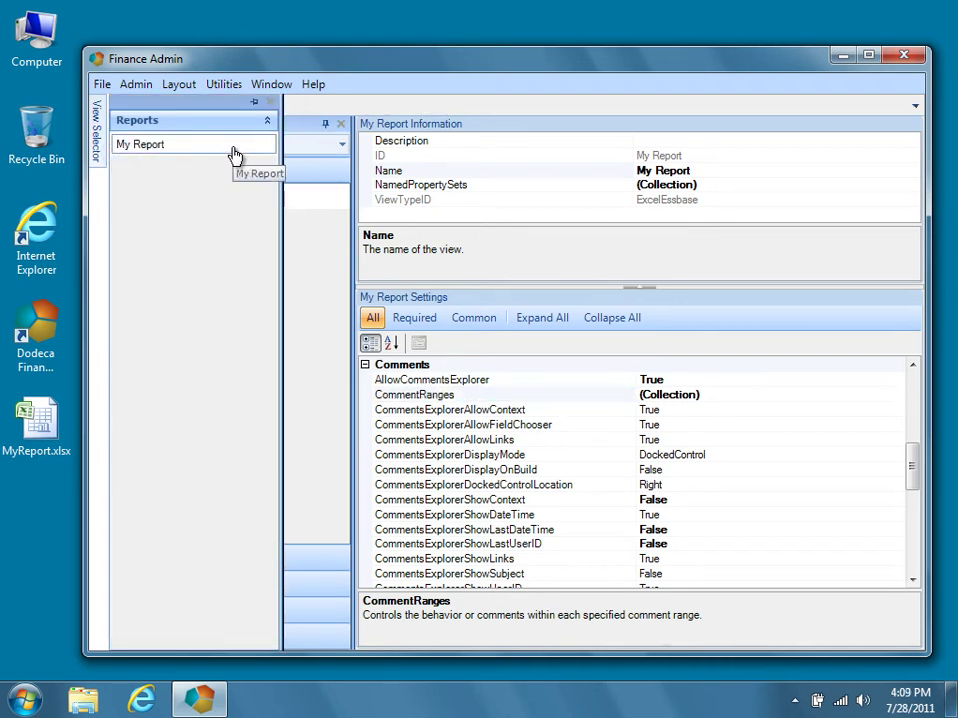
pyautogui.doubleClick(233, 147)
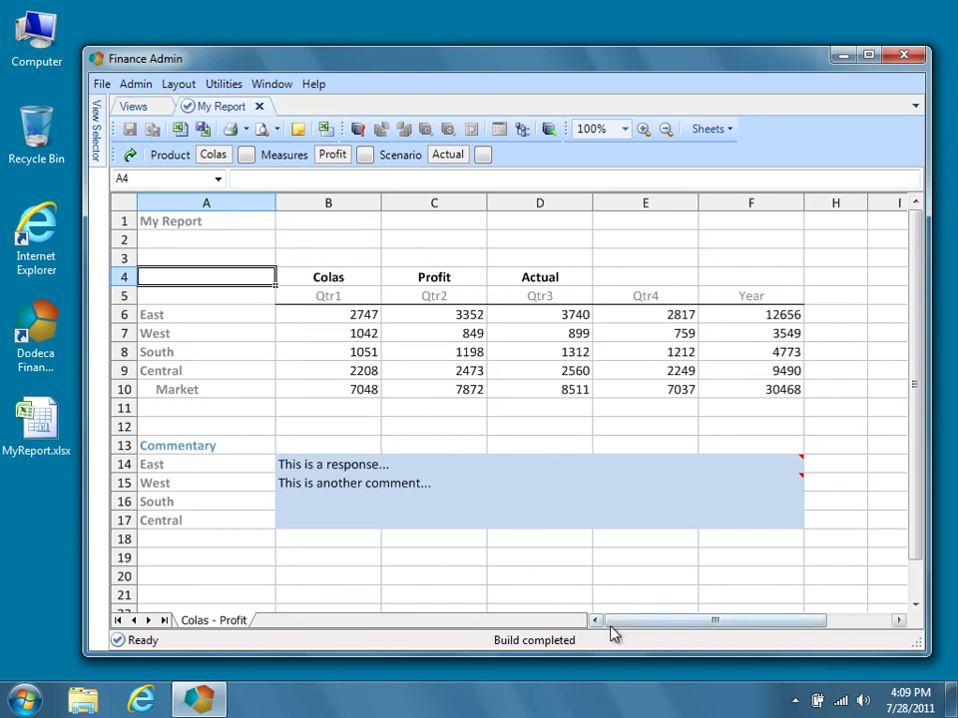
# Check the reformatted pop-up notes on the East and West commentary rows in the reopened report
pyautogui.moveTo(617, 631); pyautogui.dragTo(634, 686)
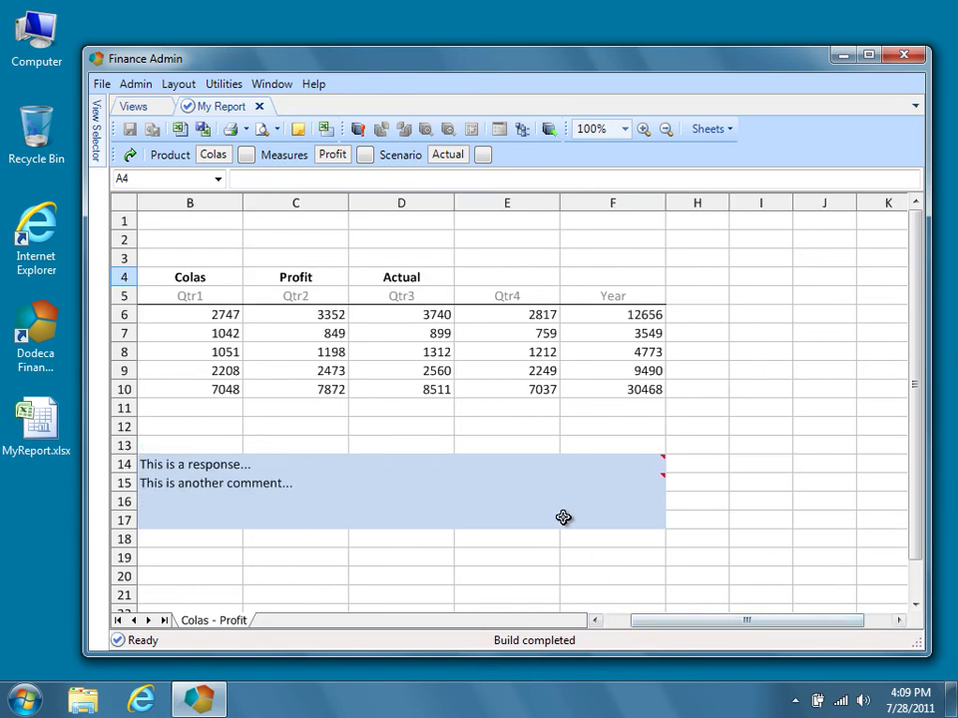
pyautogui.moveTo(527, 465)
pyautogui.moveTo(580, 489)
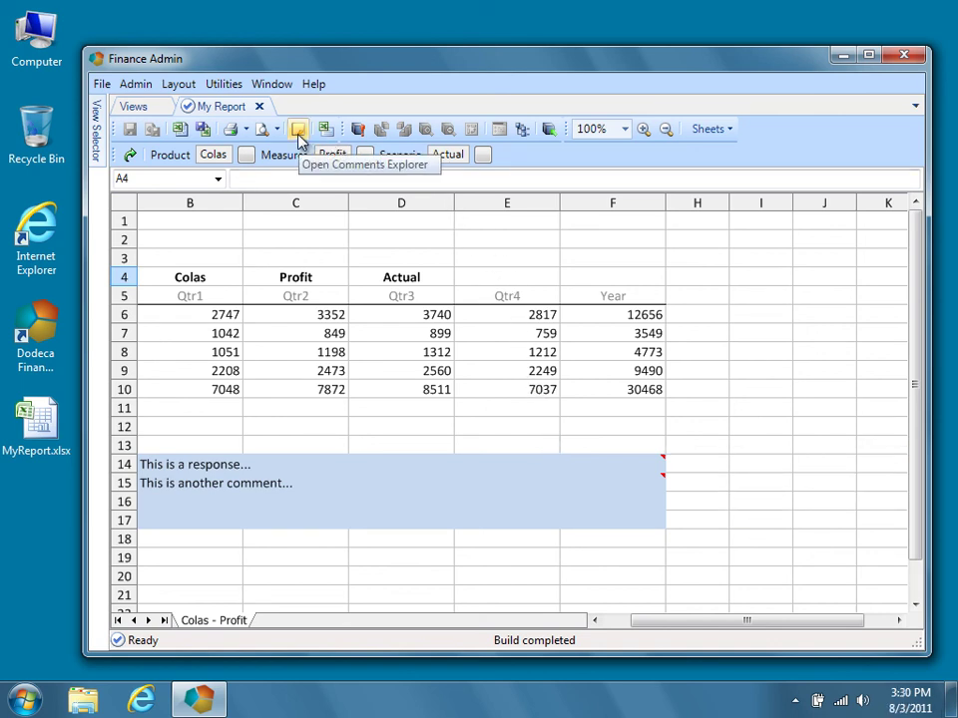
# Open the Comments Explorer for the East commentary and hide its Links section
pyautogui.click(297, 130)
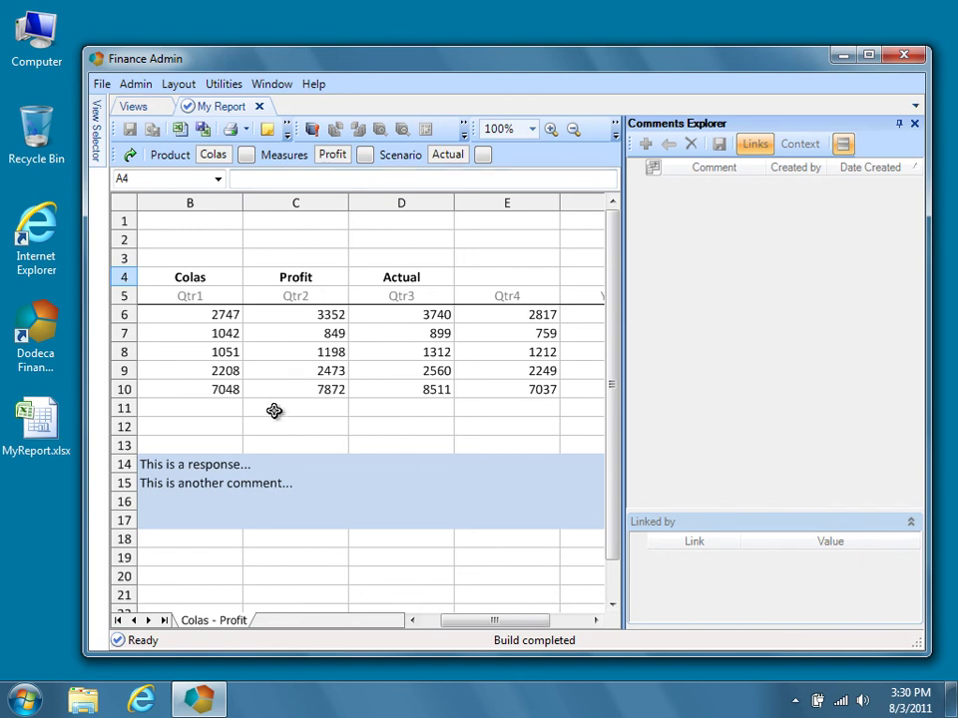
pyautogui.click(268, 459)
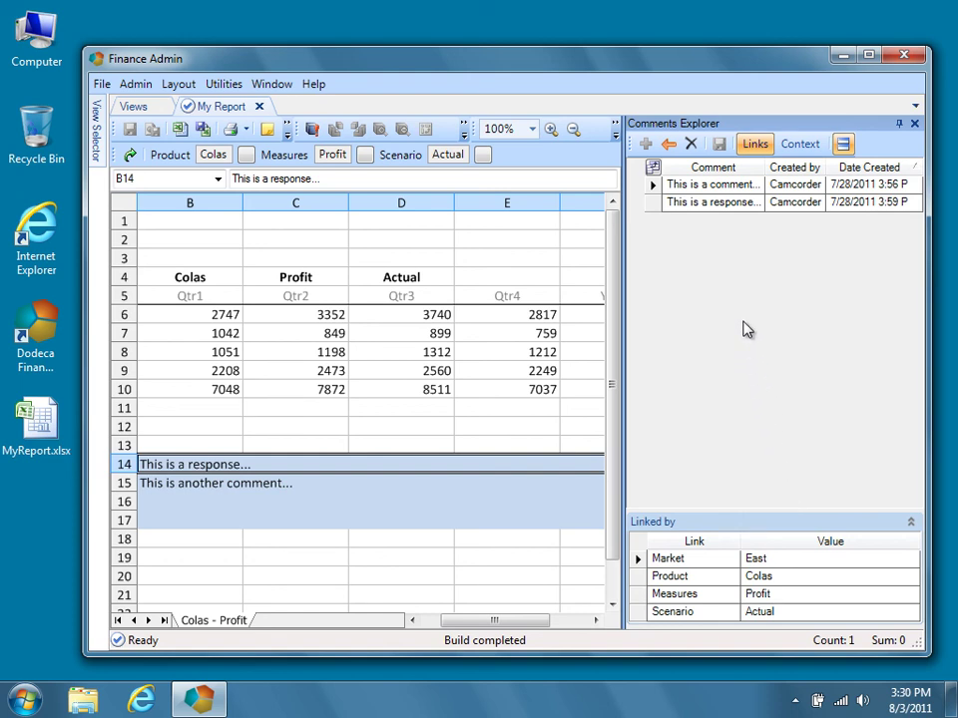
pyautogui.click(763, 148)
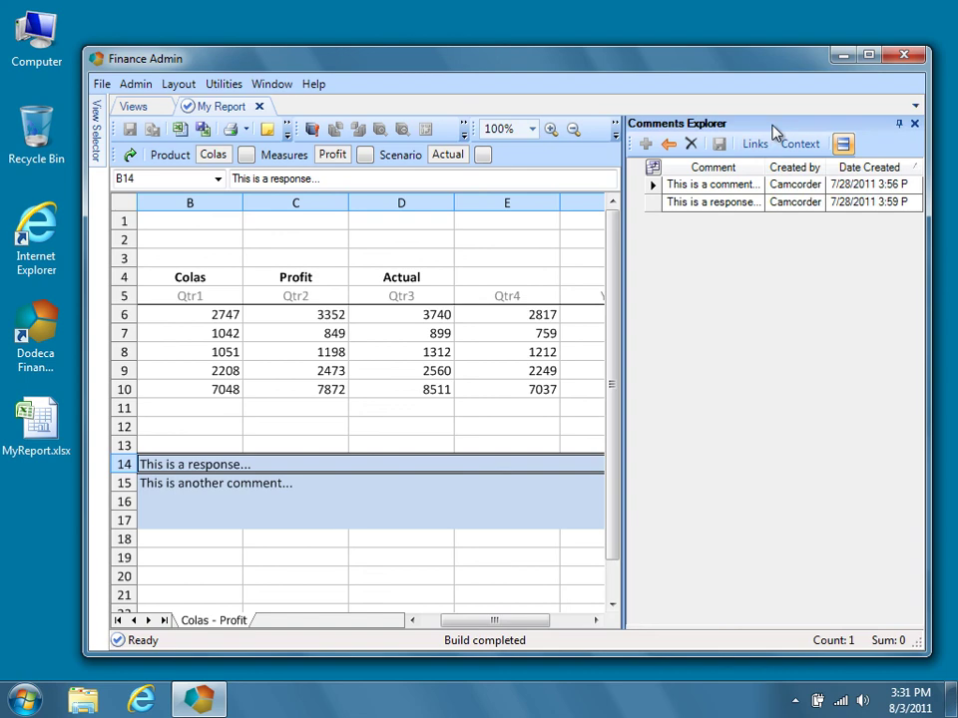
# Dock the Comments Explorer beneath the report grid at reduced height and alternate between the West and East commentary to view their comments
pyautogui.moveTo(772, 126); pyautogui.dragTo(514, 401)
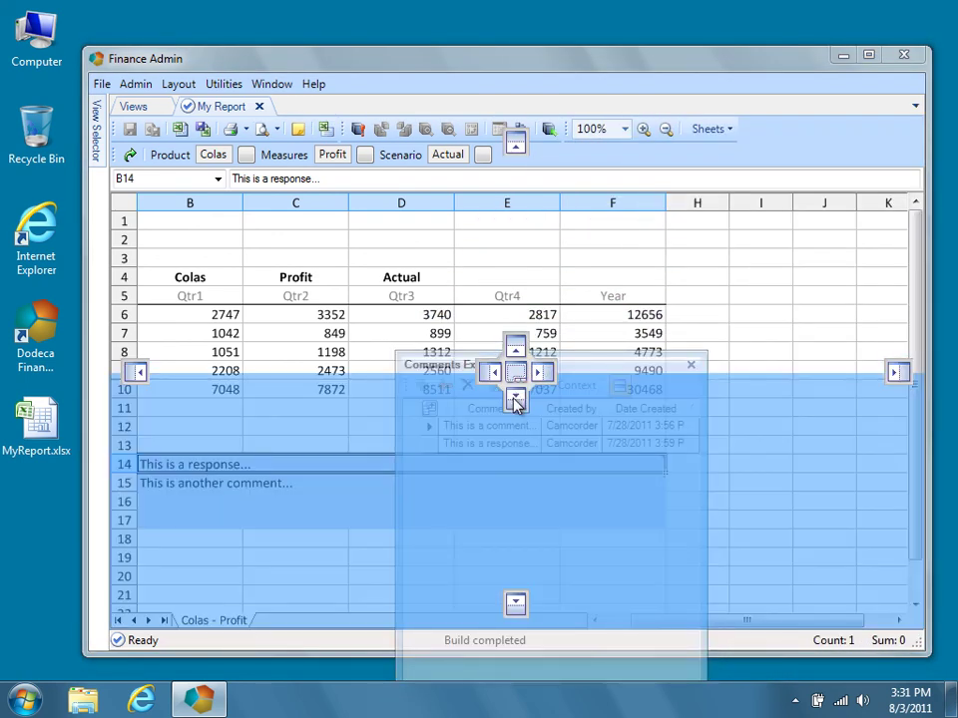
pyautogui.moveTo(515, 401); pyautogui.dragTo(513, 519)
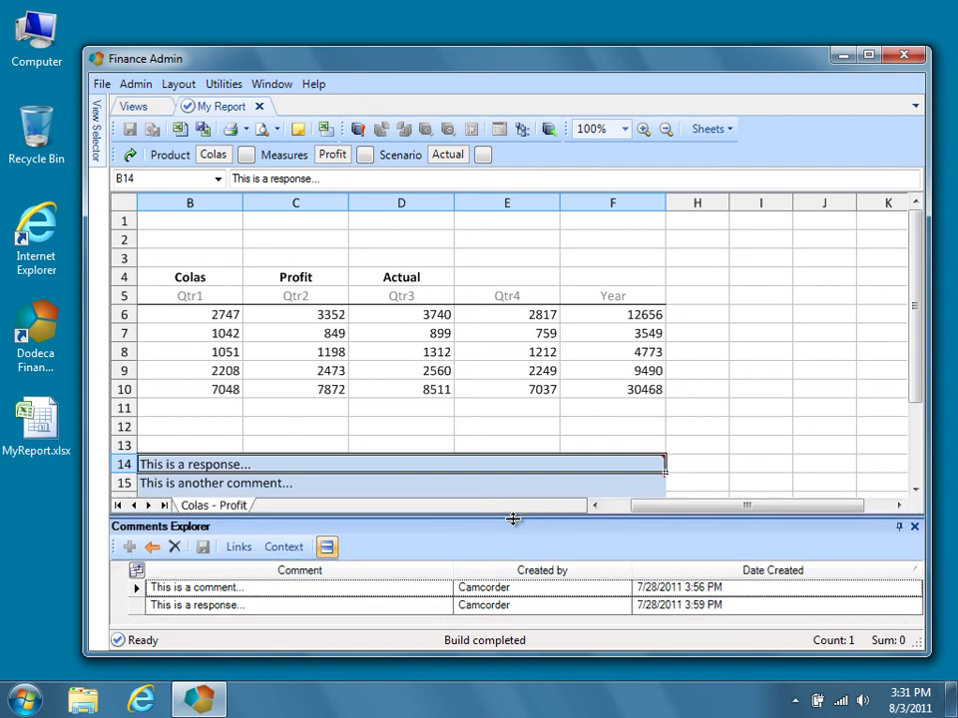
pyautogui.click(556, 480)
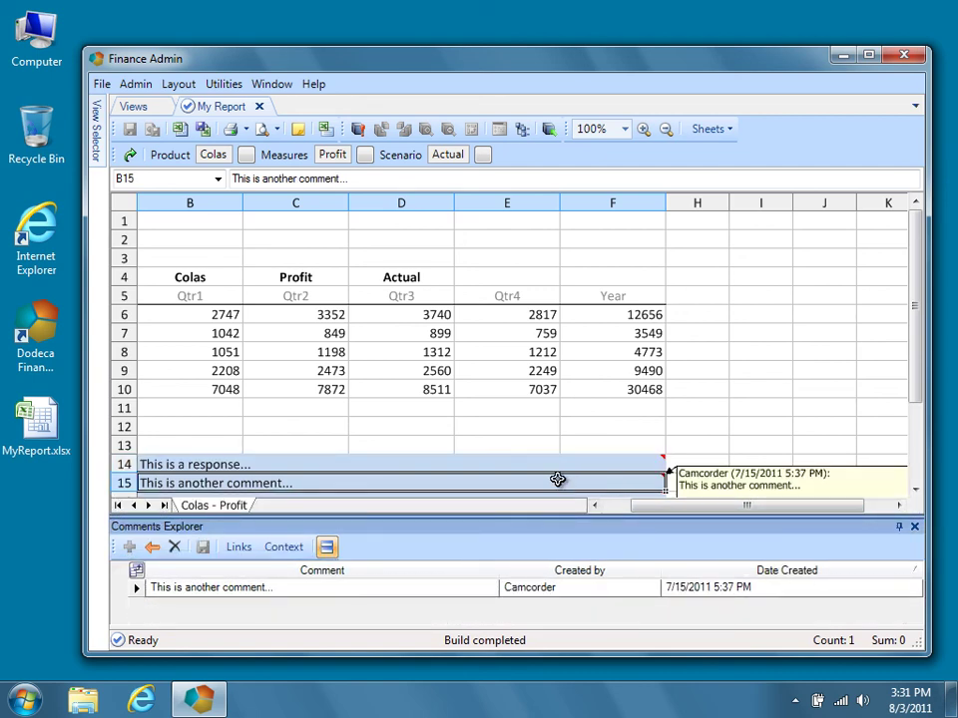
pyautogui.click(541, 466)
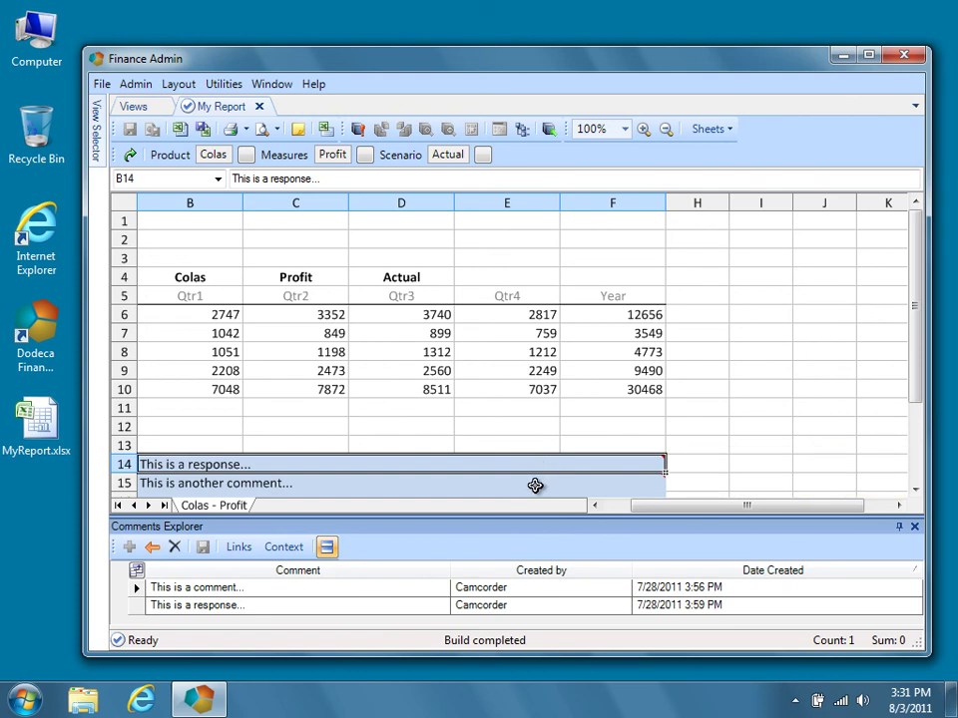
pyautogui.click(534, 484)
pyautogui.click(528, 467)
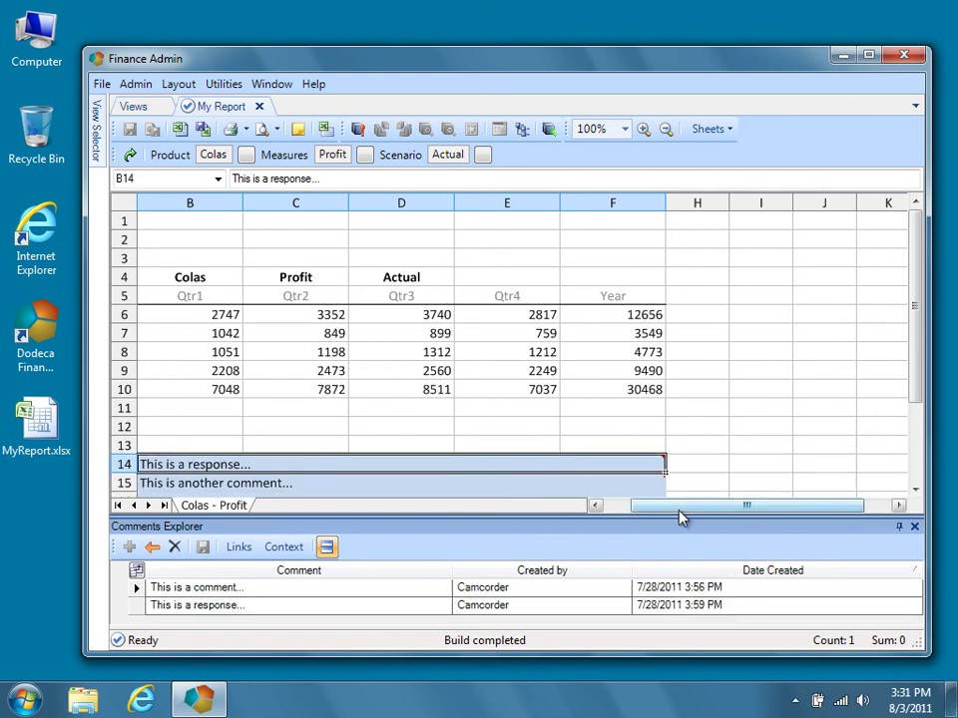
pyautogui.moveTo(678, 509); pyautogui.dragTo(633, 514)
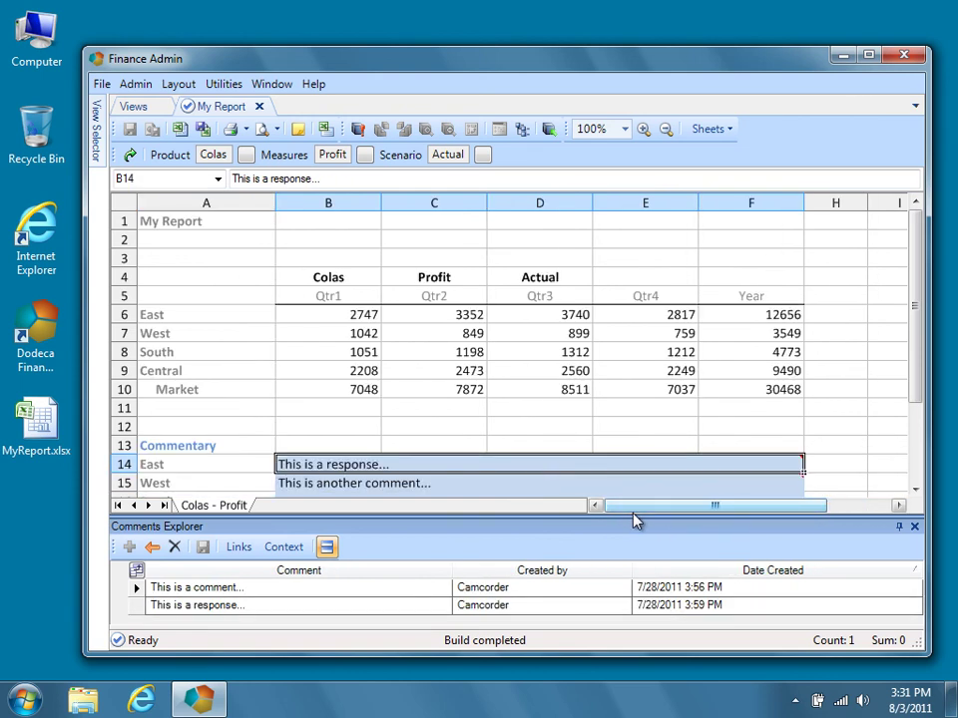